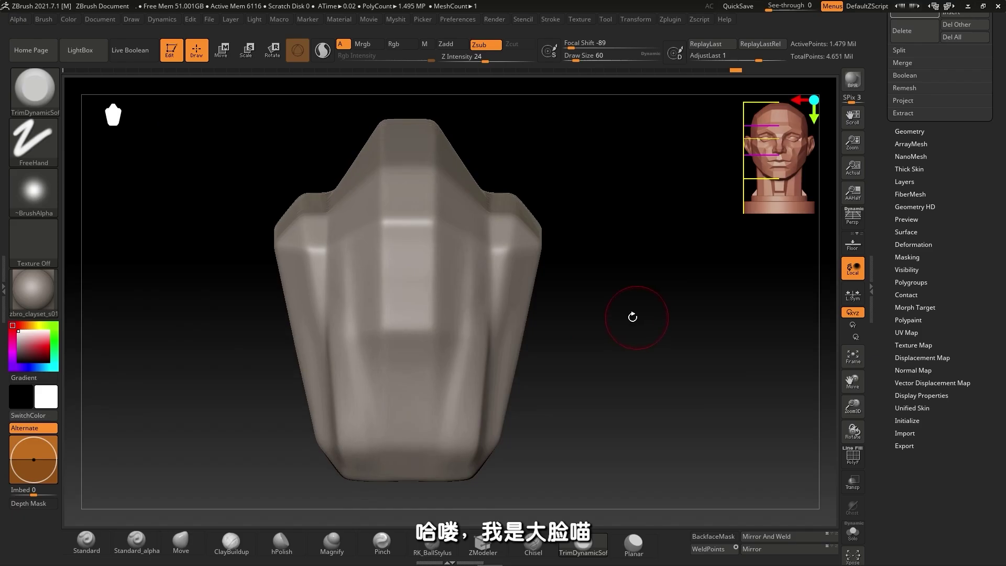
Turn the block to a three-quarter side view and make Chisel the active brush
{"action": "mouse_move", "coordinate": [652, 334]}
{"action": "left_mouse_down"}
{"action": "mouse_move", "coordinate": [613, 322]}
{"action": "mouse_move", "coordinate": [599, 348]}
{"action": "mouse_move", "coordinate": [589, 348]}
{"action": "mouse_move", "coordinate": [626, 362]}
{"action": "mouse_move", "coordinate": [630, 353]}
{"action": "left_mouse_up"}
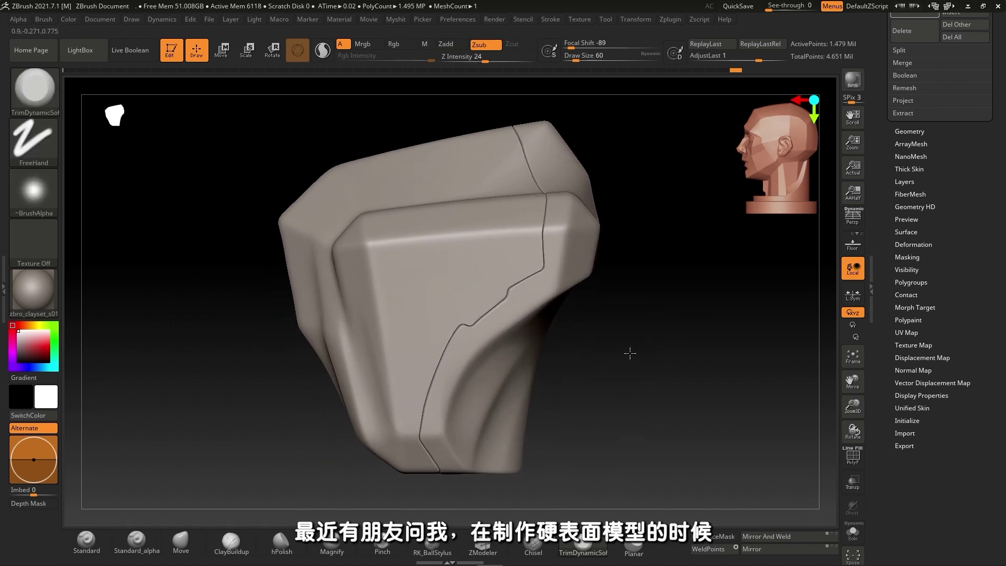
{"action": "scroll", "coordinate": [513, 317], "scroll_direction": "up", "scroll_amount": 3}
{"action": "scroll", "coordinate": [514, 301], "scroll_direction": "up", "scroll_amount": 3}
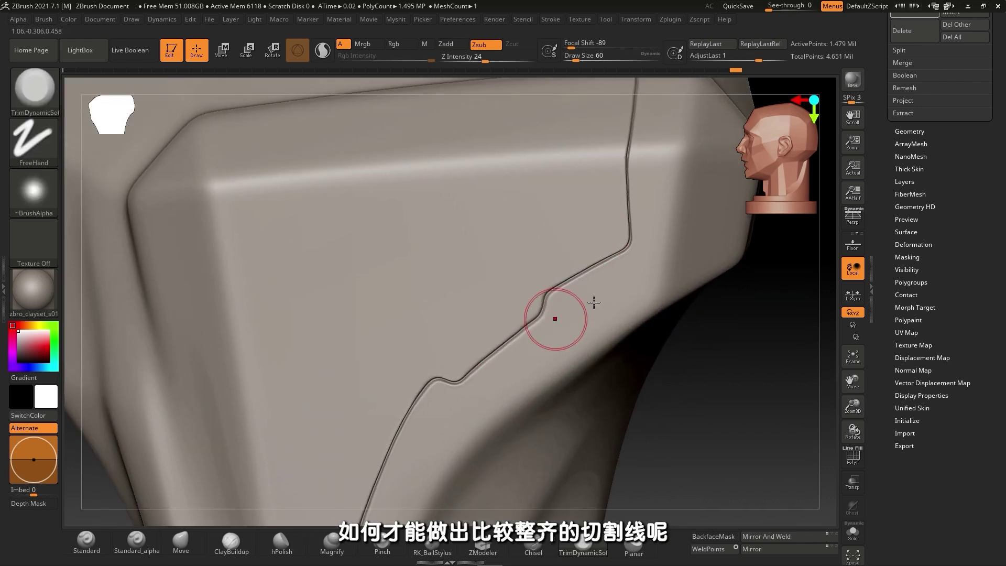
{"action": "scroll", "coordinate": [594, 302], "scroll_direction": "down", "scroll_amount": 2}
{"action": "scroll", "coordinate": [523, 235], "scroll_direction": "down", "scroll_amount": 2}
{"action": "scroll", "coordinate": [480, 294], "scroll_direction": "down", "scroll_amount": 2}
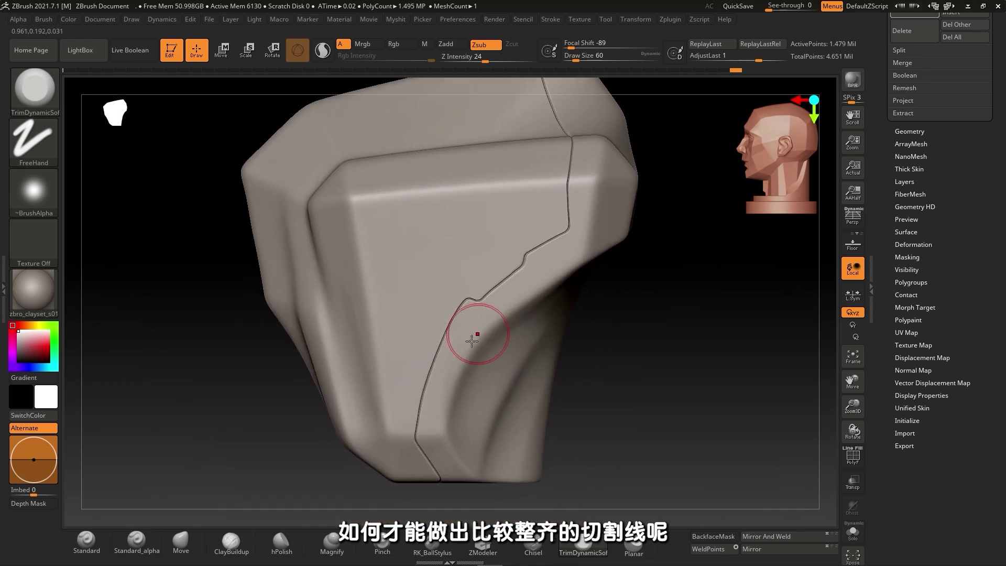
{"action": "scroll", "coordinate": [472, 341], "scroll_direction": "down", "scroll_amount": 2}
{"action": "left_click", "coordinate": [540, 545]}
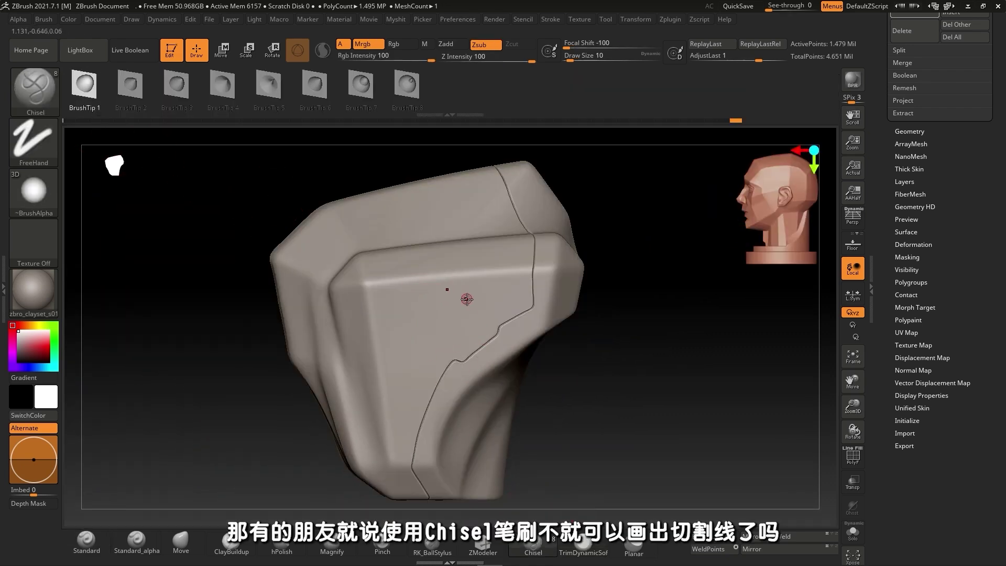
Orbit to a top view and carve a cut line down the block's surface
{"action": "scroll", "coordinate": [451, 298], "scroll_direction": "up", "scroll_amount": 3}
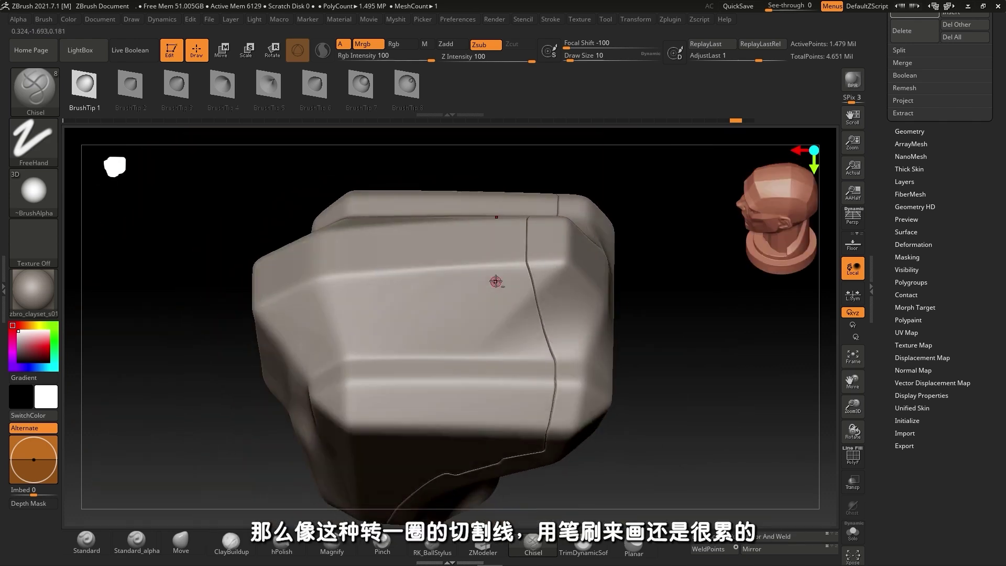
{"action": "mouse_move", "coordinate": [496, 281]}
{"action": "left_mouse_down"}
{"action": "mouse_move", "coordinate": [444, 287]}
{"action": "mouse_move", "coordinate": [374, 255]}
{"action": "mouse_move", "coordinate": [473, 217]}
{"action": "left_mouse_up"}
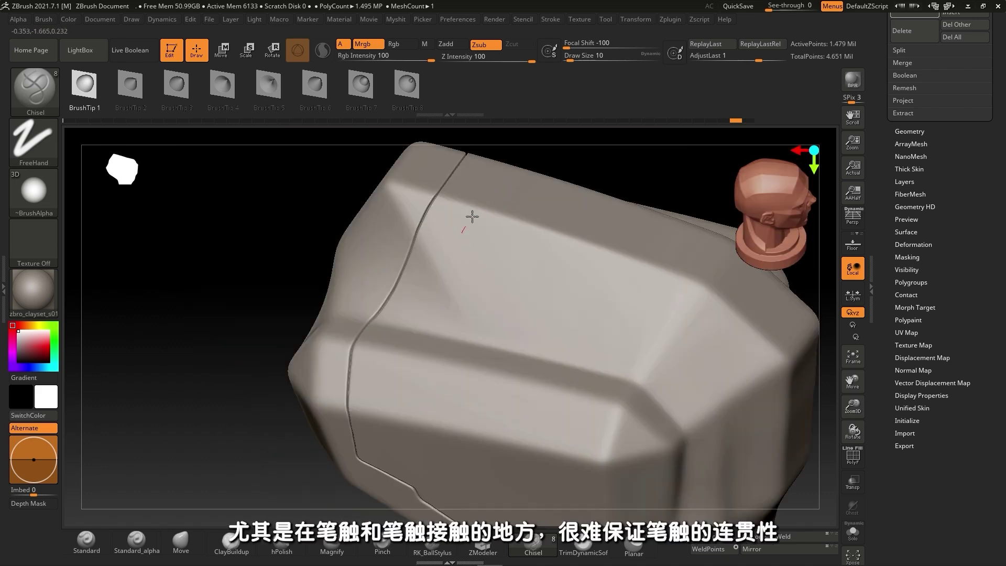
{"action": "left_click_drag", "start_coordinate": [540, 333], "coordinate": [543, 354]}
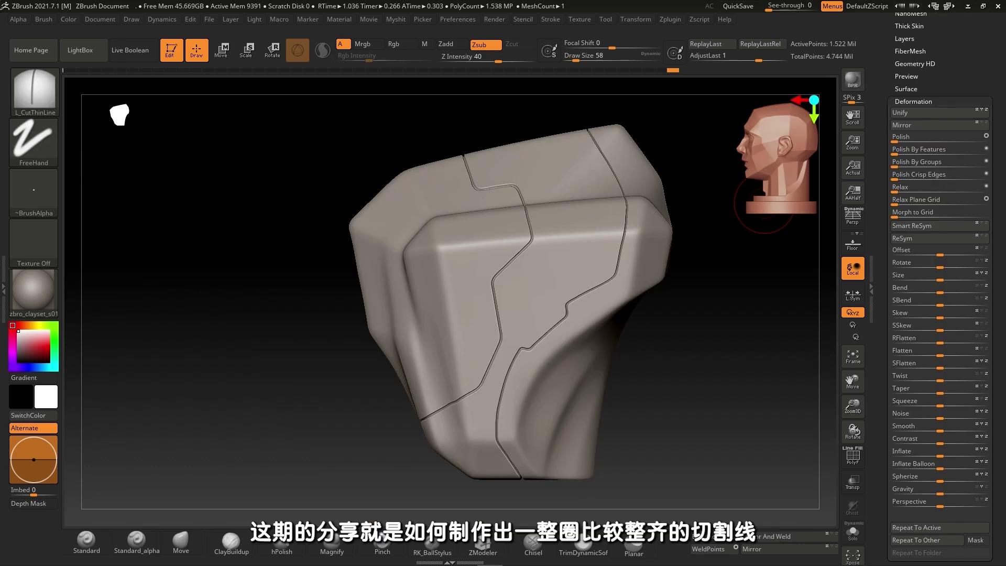
Switch to the Standard brush with Dots stroke, Zadd mode and Z intensity 25
{"action": "left_click_drag", "start_coordinate": [309, 177], "coordinate": [281, 177], "text": "alt"}
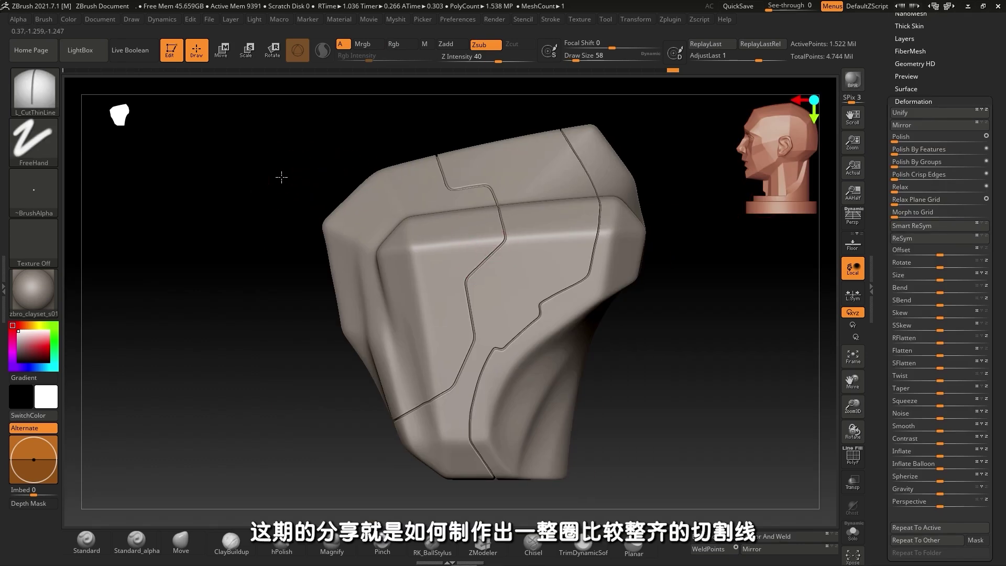
{"action": "left_click", "coordinate": [87, 539]}
{"action": "left_click_drag", "start_coordinate": [236, 269], "coordinate": [246, 262]}
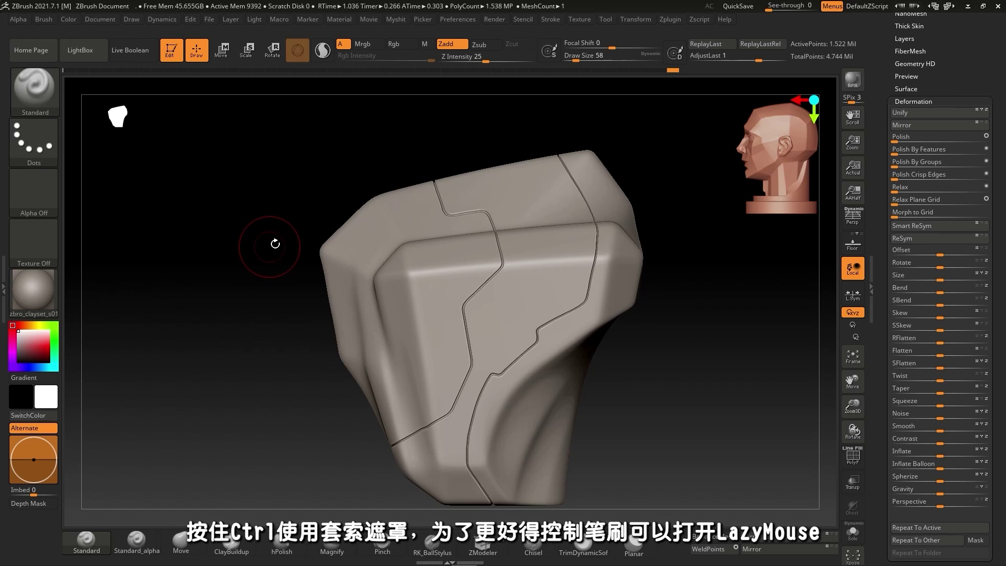
Set the stroke type to Lasso for masking one side of the block
{"action": "left_click", "coordinate": [28, 143]}
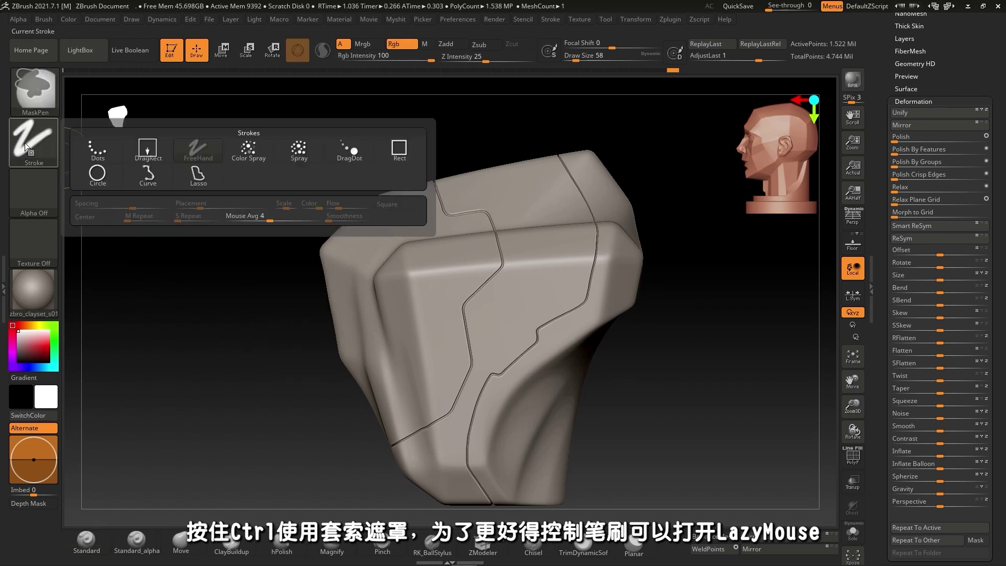
{"action": "left_click", "coordinate": [200, 178]}
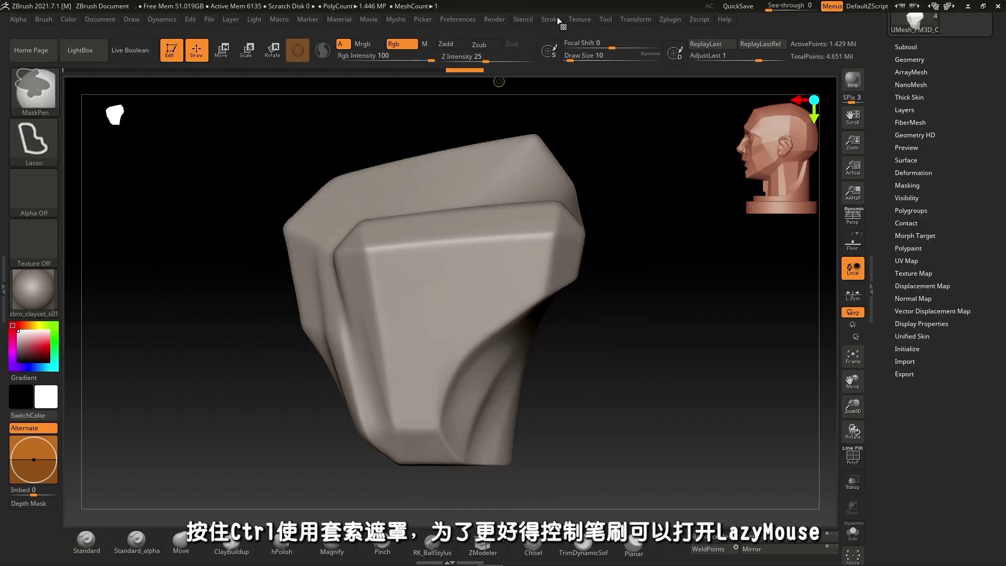
{"action": "left_click", "coordinate": [550, 19]}
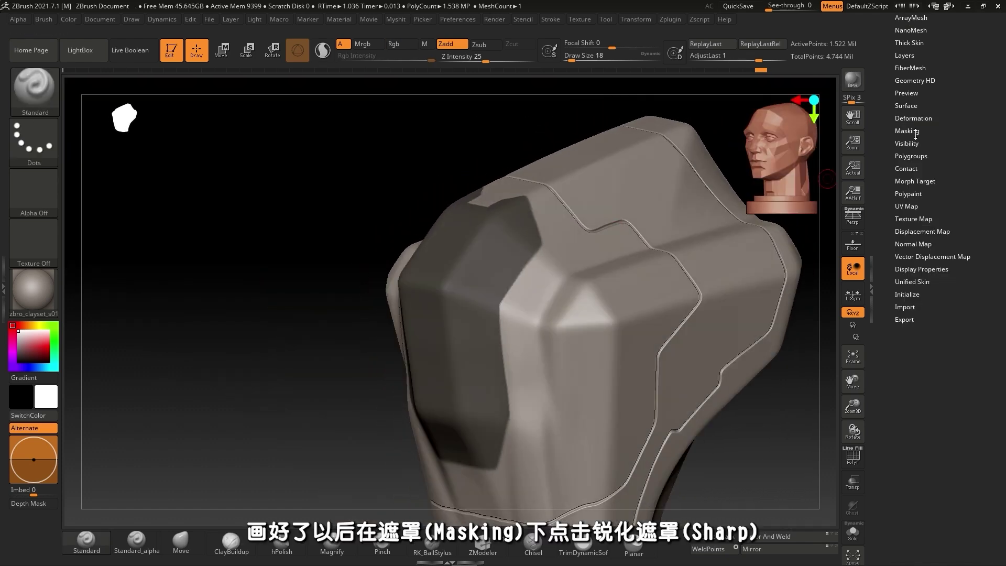
Sharpen the mask and turn the masked area into its own polygroup
{"action": "left_click", "coordinate": [907, 130]}
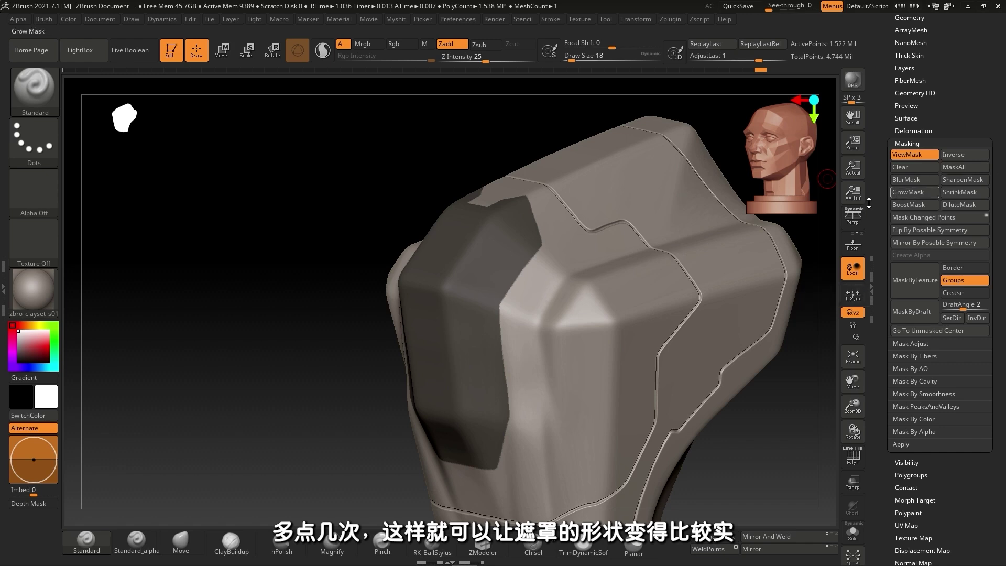
{"action": "left_click_drag", "start_coordinate": [679, 219], "coordinate": [573, 242]}
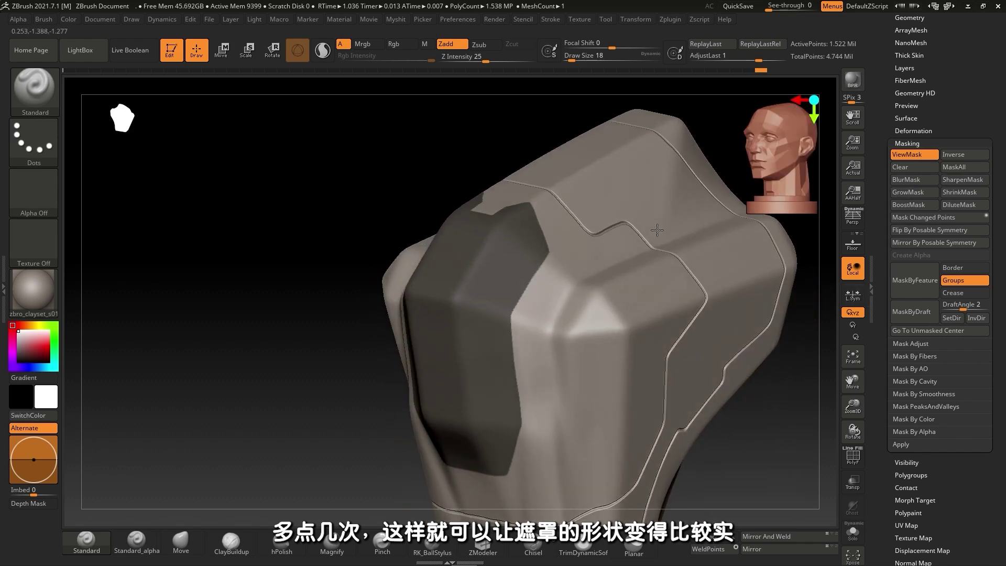
{"action": "key", "text": "ctrl+w"}
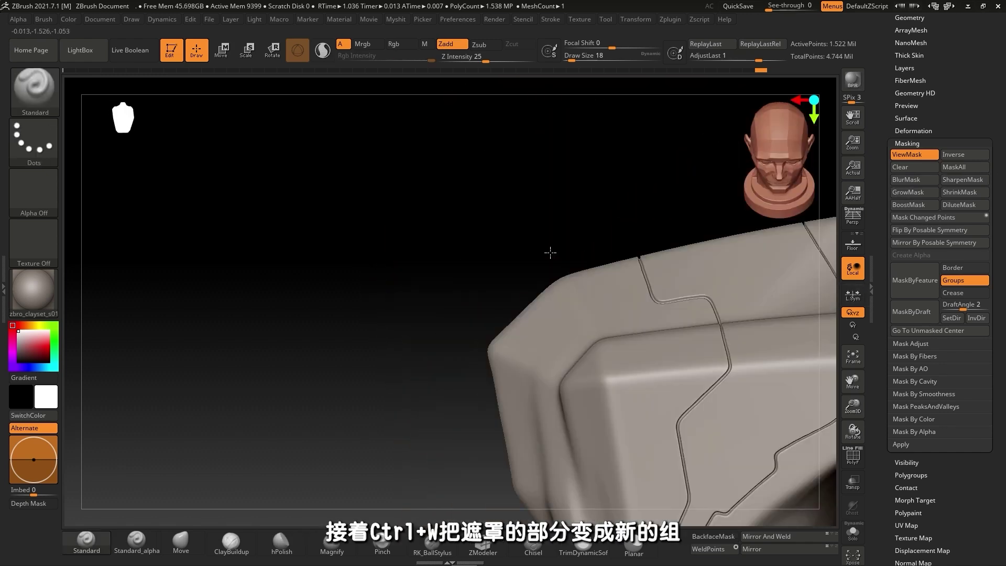
{"action": "key", "text": "shift+f"}
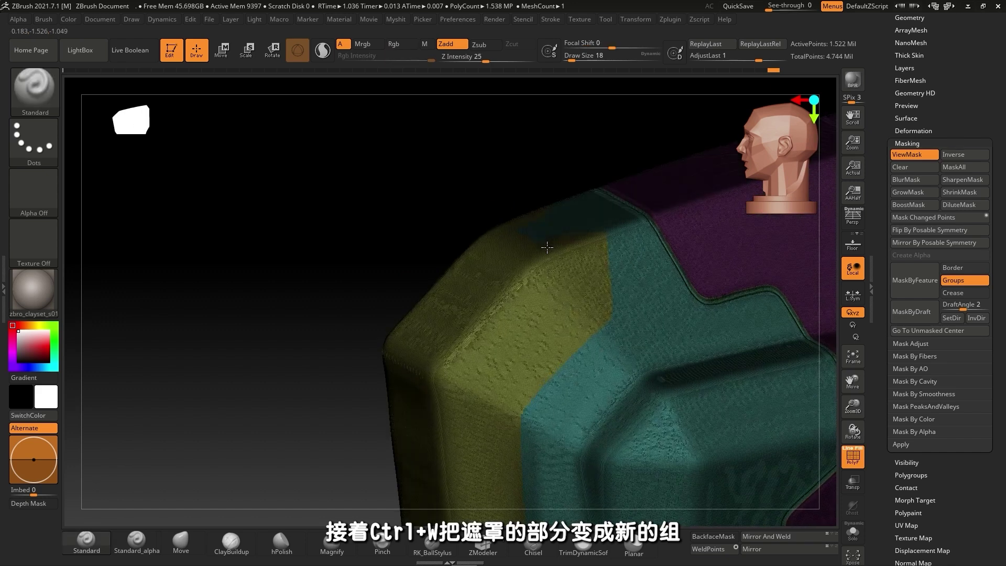
{"action": "key", "text": "shift+f"}
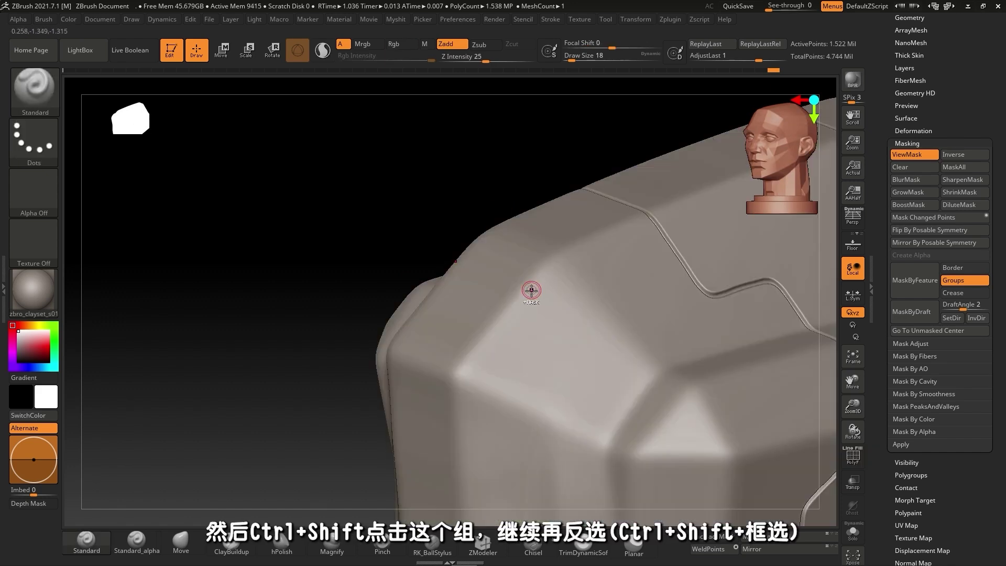
Isolate the yellow group, invert visibility, and group the rest of the block
{"action": "left_click", "coordinate": [510, 307], "text": "ctrl+shift"}
{"action": "mouse_move", "coordinate": [613, 292]}
{"action": "left_mouse_down"}
{"action": "mouse_move", "coordinate": [602, 237]}
{"action": "mouse_move", "coordinate": [644, 269]}
{"action": "left_mouse_up"}
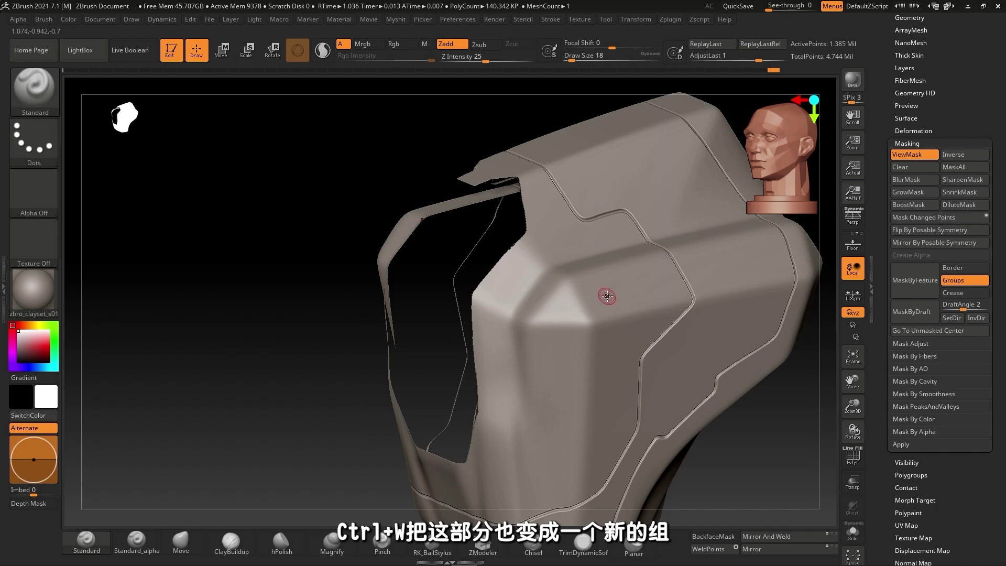
{"action": "key", "text": "ctrl+w"}
{"action": "key", "text": "shift+f"}
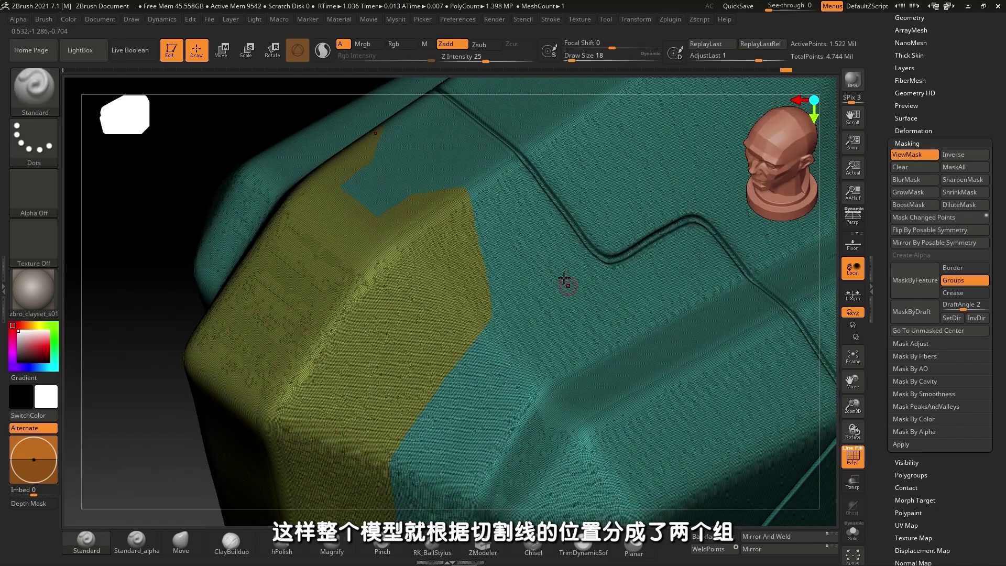
{"action": "right_click_drag", "start_coordinate": [564, 278], "coordinate": [555, 209]}
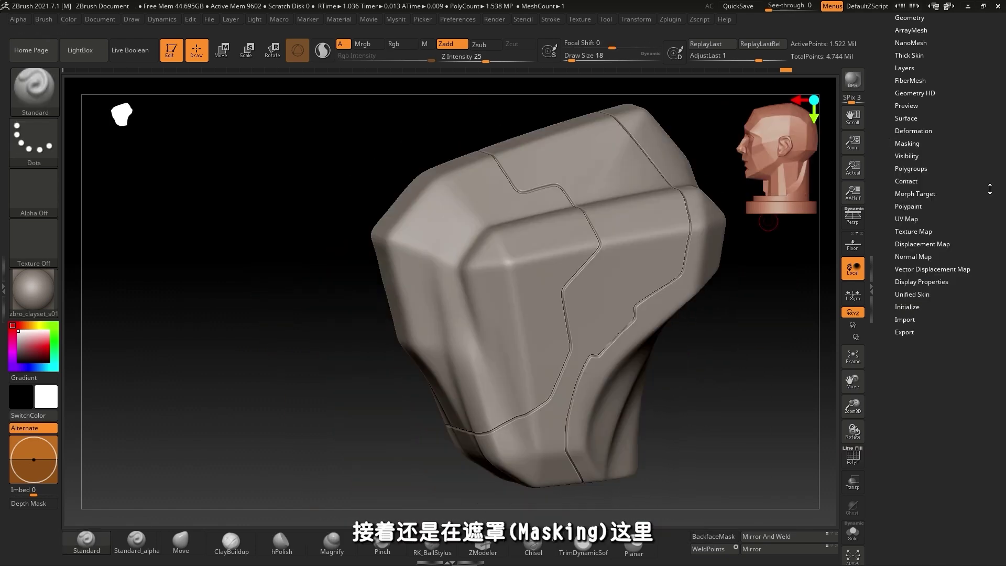
Mask the border between the two polygroups using MaskByFeature with Groups
{"action": "left_click", "coordinate": [907, 143]}
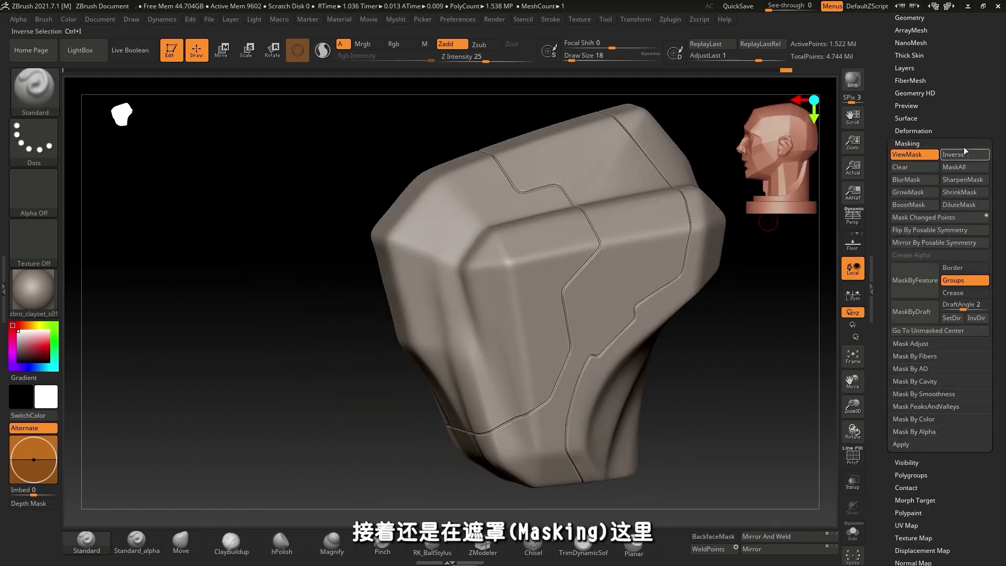
{"action": "left_click", "coordinate": [915, 281]}
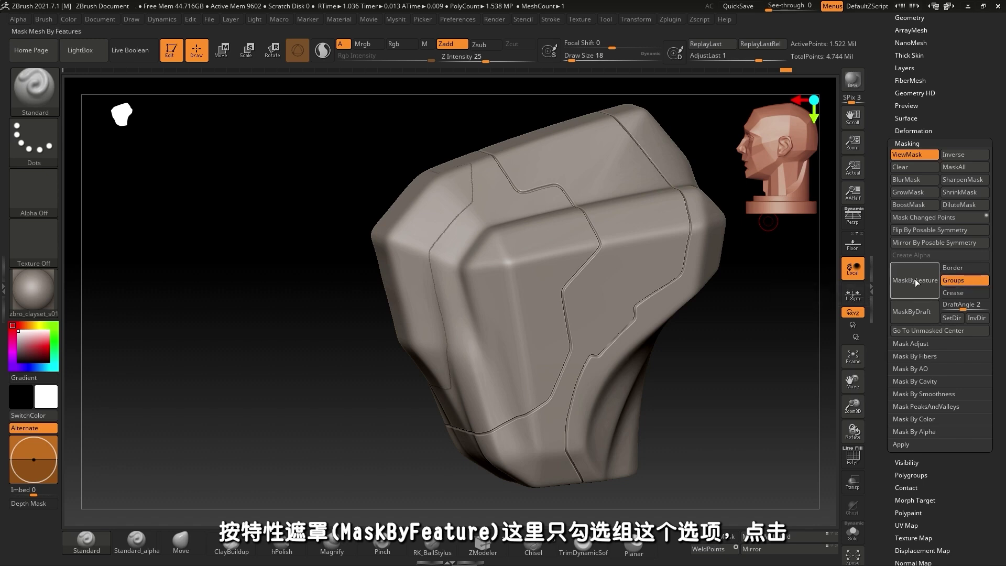
{"action": "right_click_drag", "start_coordinate": [476, 235], "coordinate": [590, 241]}
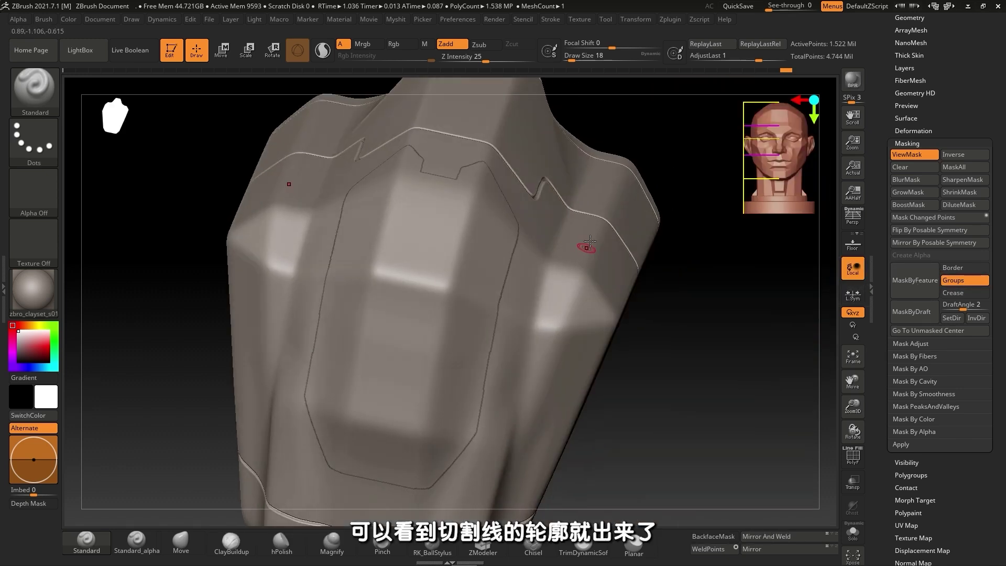
{"action": "right_click_drag", "start_coordinate": [524, 244], "coordinate": [807, 241]}
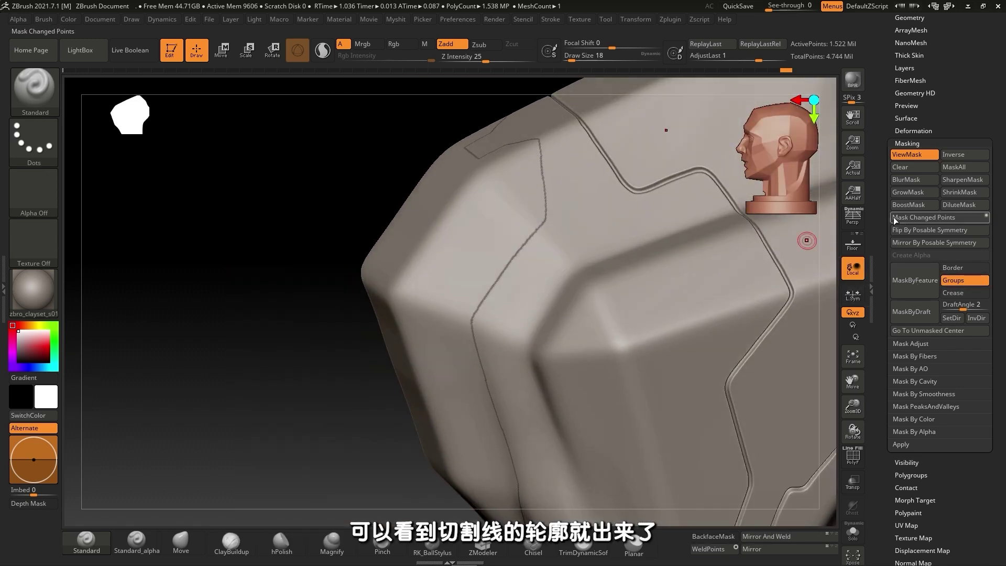
Grow the border mask and make it a third polygroup, checking with PolyF
{"action": "left_click", "coordinate": [916, 191]}
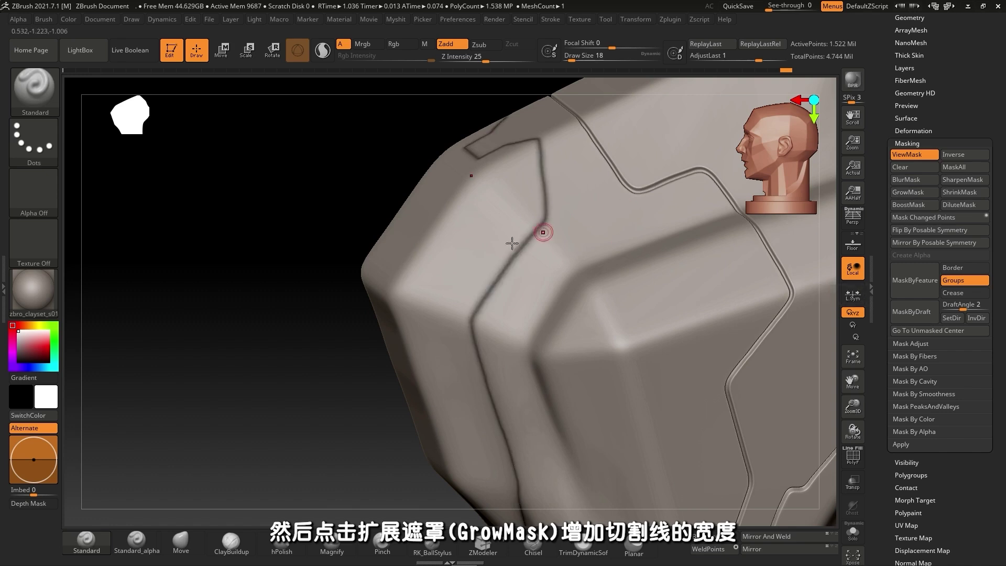
{"action": "key", "text": "ctrl+w"}
{"action": "mouse_move", "coordinate": [550, 247]}
{"action": "right_mouse_down"}
{"action": "mouse_move", "coordinate": [562, 252]}
{"action": "mouse_move", "coordinate": [486, 216]}
{"action": "right_mouse_up"}
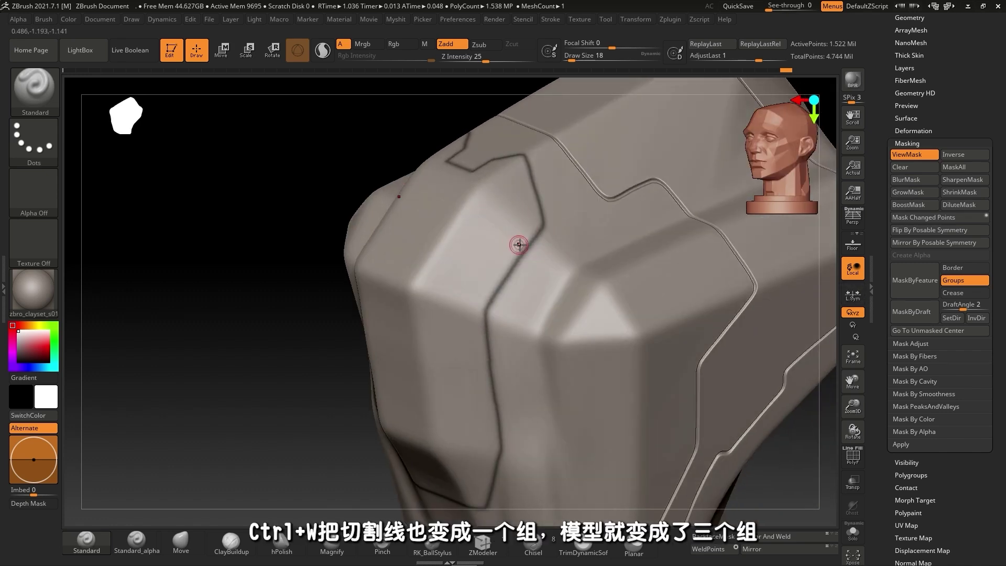
{"action": "key", "text": "ctrl"}
{"action": "key", "text": "shift+f"}
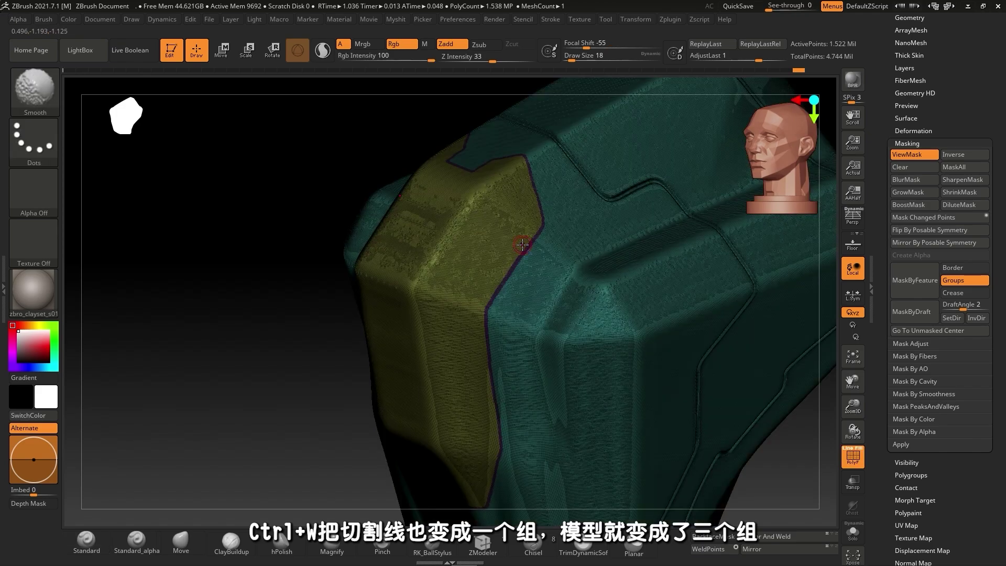
{"action": "mouse_move", "coordinate": [521, 240]}
{"action": "right_mouse_down", "text": "ctrl"}
{"action": "mouse_move", "coordinate": [617, 283]}
{"action": "mouse_move", "coordinate": [523, 263]}
{"action": "mouse_move", "coordinate": [567, 269]}
{"action": "right_mouse_up", "text": "ctrl"}
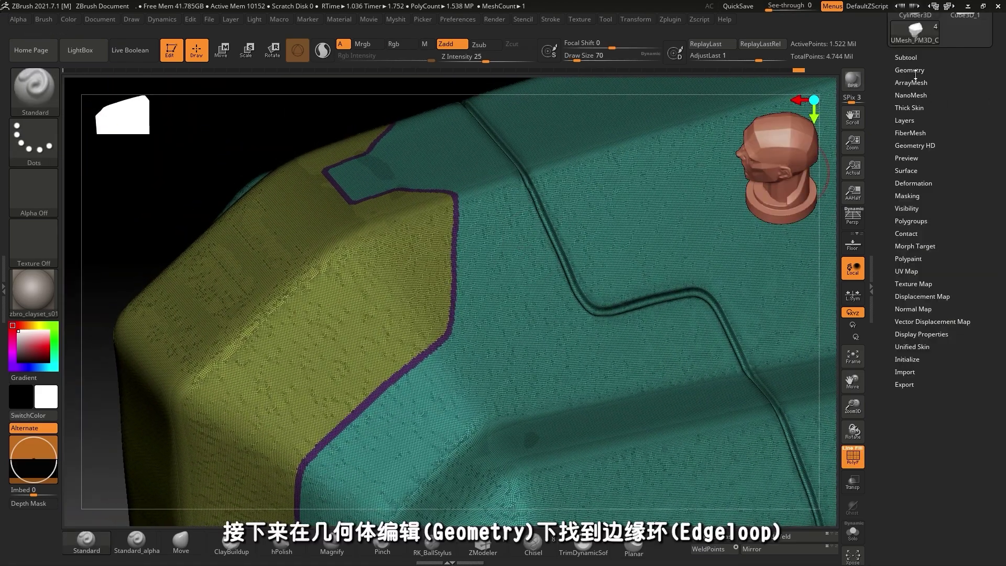
{"action": "left_click", "coordinate": [915, 71]}
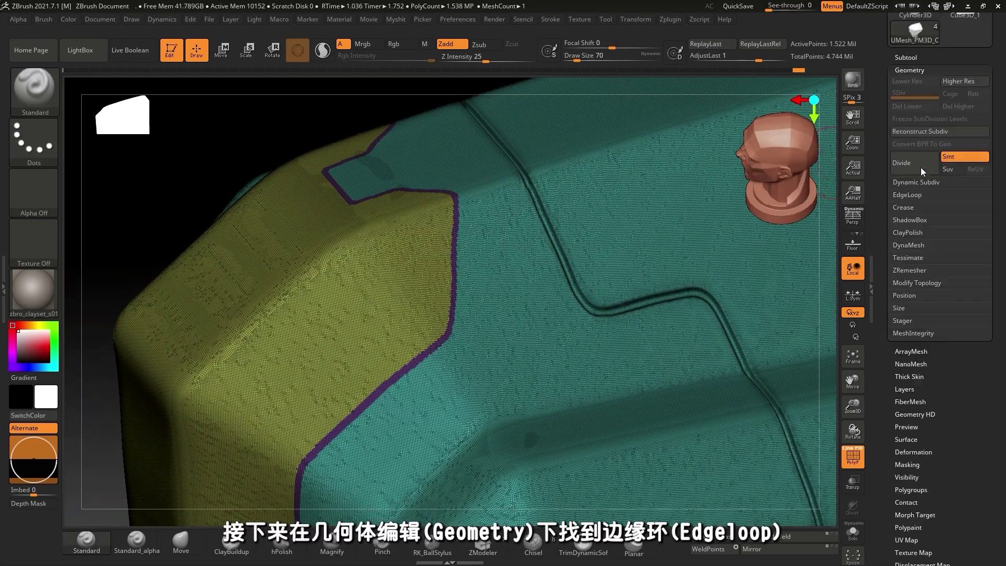
{"action": "left_click", "coordinate": [906, 195]}
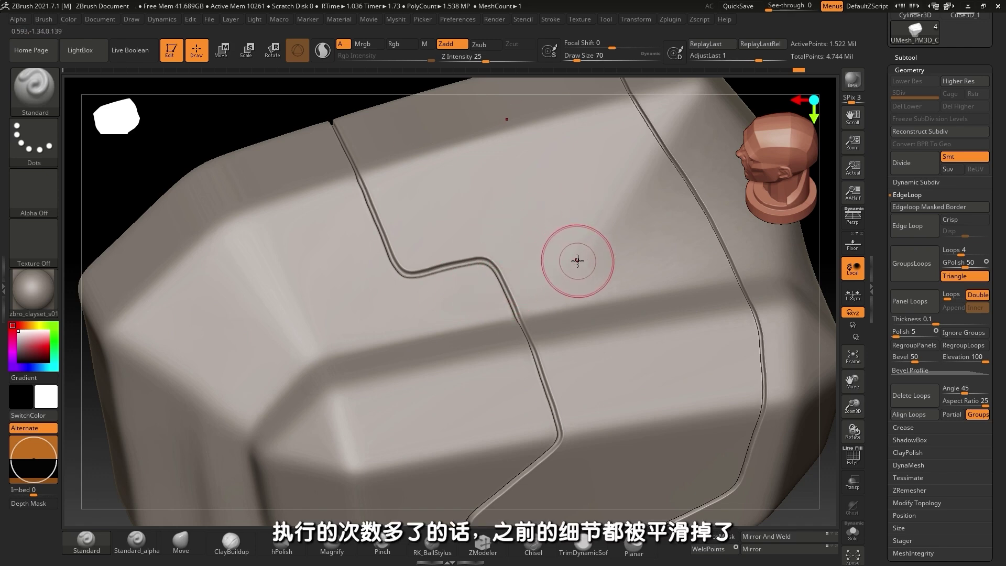
{"action": "key", "text": "shift"}
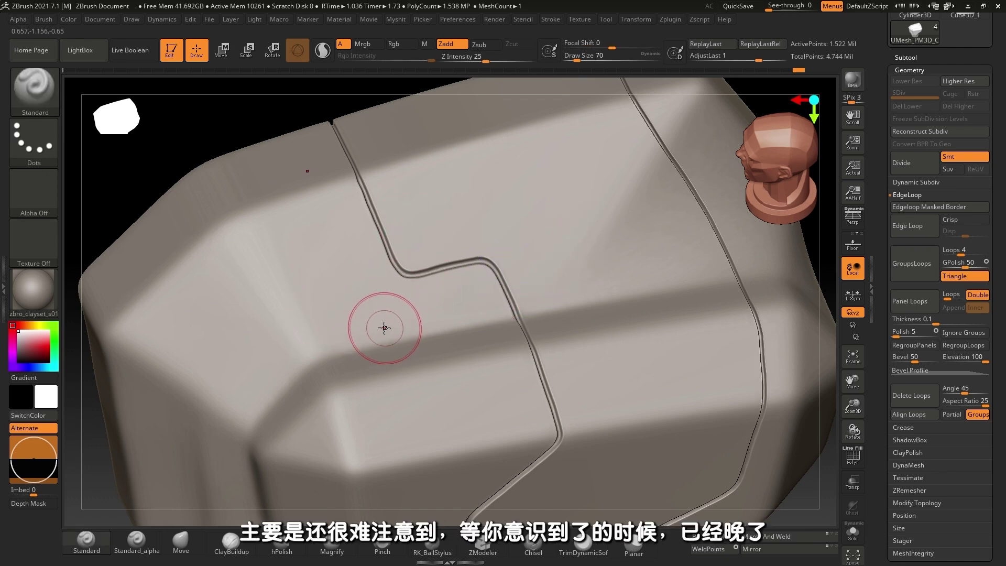
{"action": "key", "text": "shift+f"}
{"action": "mouse_move", "coordinate": [347, 280]}
{"action": "right_mouse_down"}
{"action": "mouse_move", "coordinate": [332, 285]}
{"action": "mouse_move", "coordinate": [429, 267]}
{"action": "mouse_move", "coordinate": [388, 269]}
{"action": "mouse_move", "coordinate": [456, 266]}
{"action": "mouse_move", "coordinate": [373, 279]}
{"action": "mouse_move", "coordinate": [480, 265]}
{"action": "right_mouse_up"}
{"action": "key", "text": "shift+f"}
{"action": "key", "text": "shift+f"}
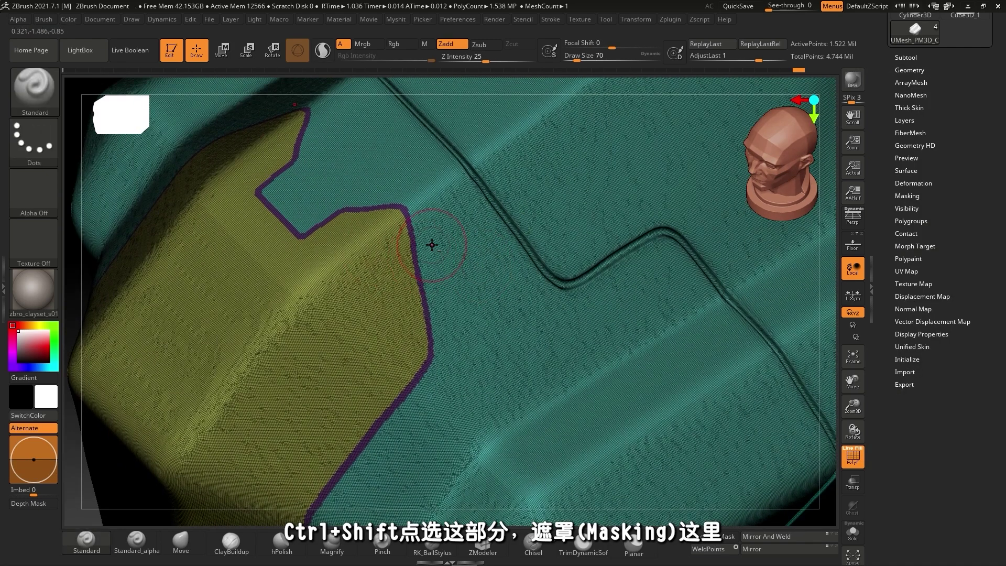
Isolate the teal polygroup, mask its open border, grow it, and invert the mask
{"action": "left_click", "coordinate": [481, 267], "text": "ctrl+shift"}
{"action": "left_click", "coordinate": [902, 197]}
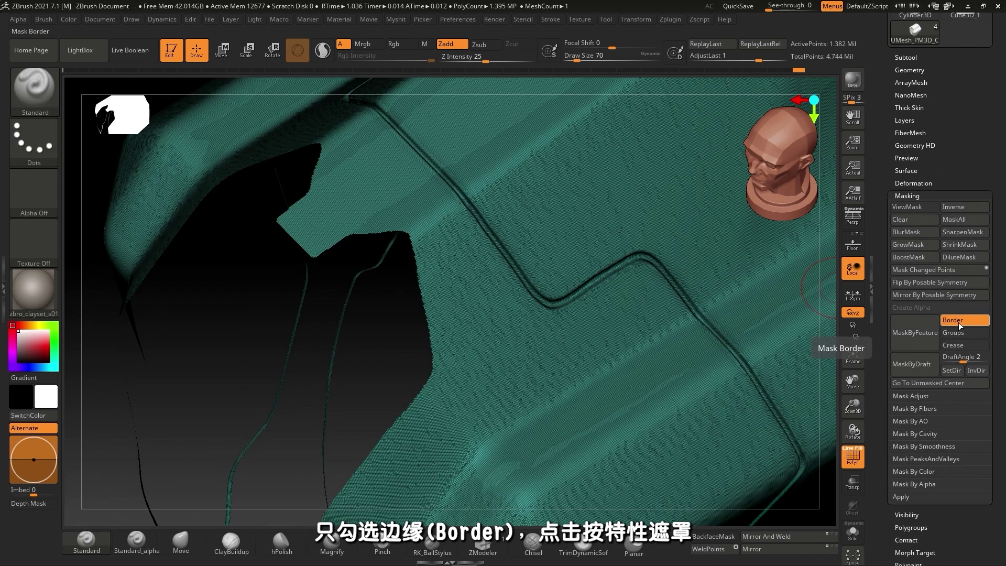
{"action": "left_click", "coordinate": [918, 333]}
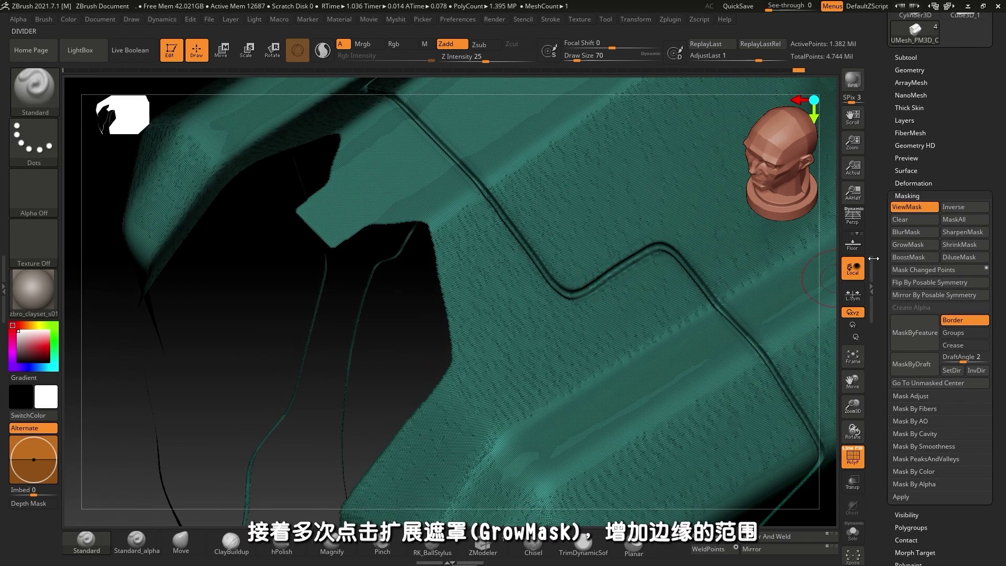
{"action": "left_click", "coordinate": [912, 248]}
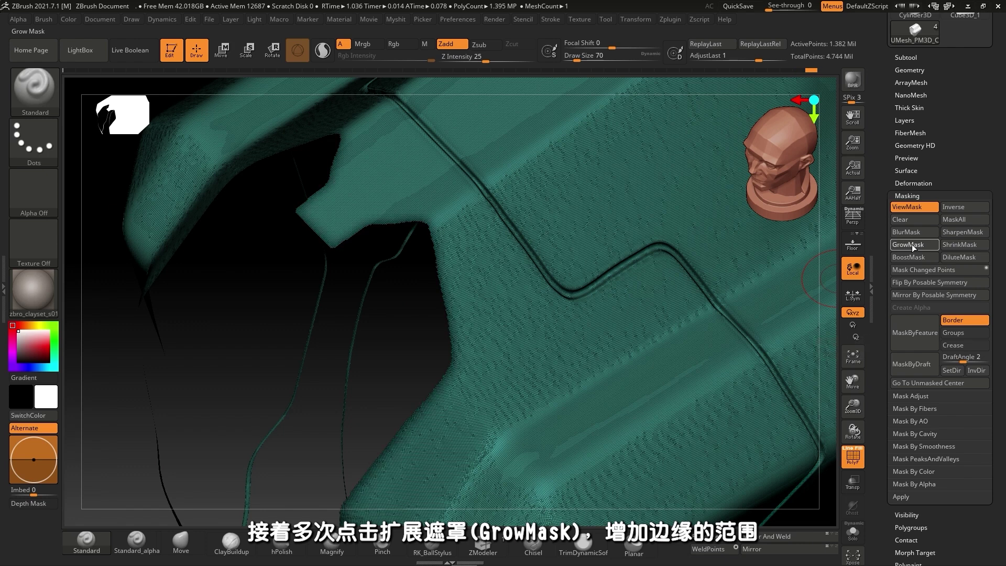
{"action": "right_click_drag", "start_coordinate": [455, 219], "coordinate": [174, 318]}
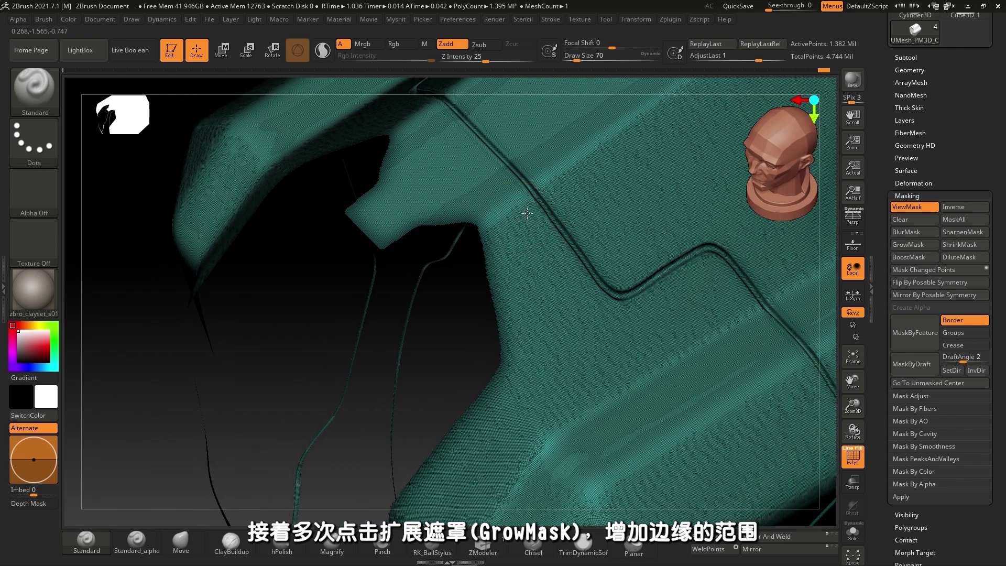
{"action": "left_click", "coordinate": [188, 356], "text": "ctrl"}
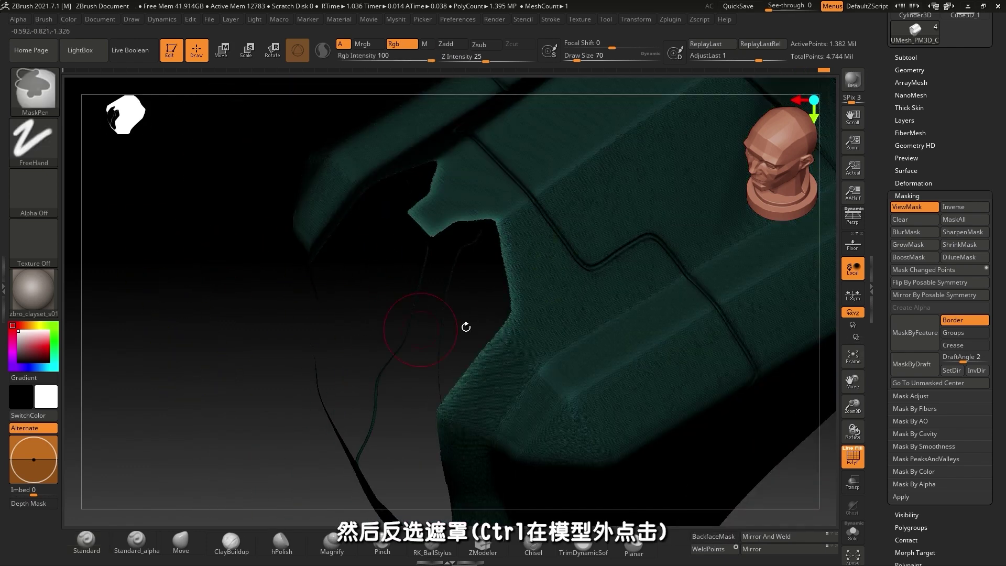
{"action": "key", "text": "shift+f"}
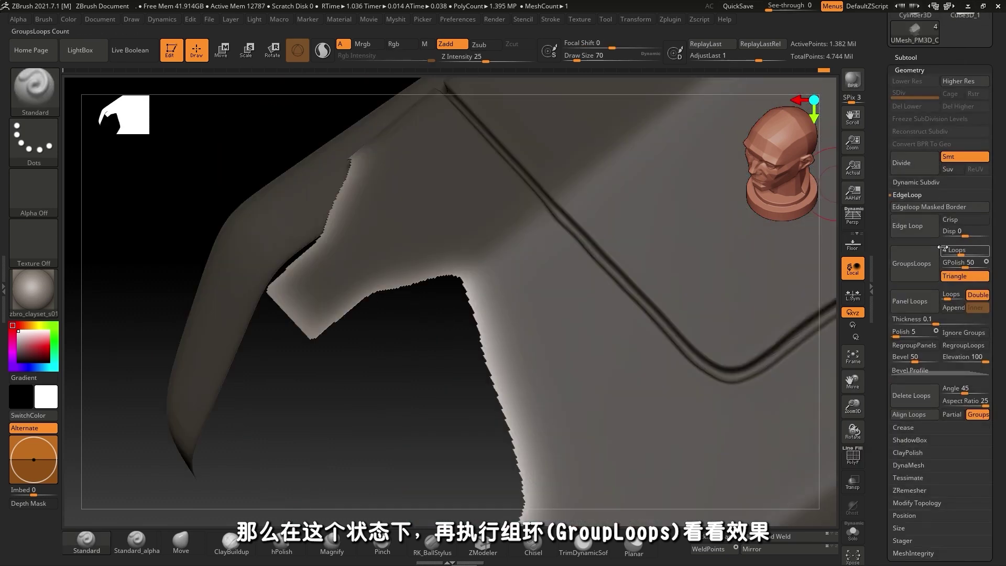
Apply GroupsLoops to the isolated polygroup and inspect the new edge loops with PolyFrame
{"action": "scroll", "coordinate": [585, 294], "scroll_direction": "up", "scroll_amount": 8}
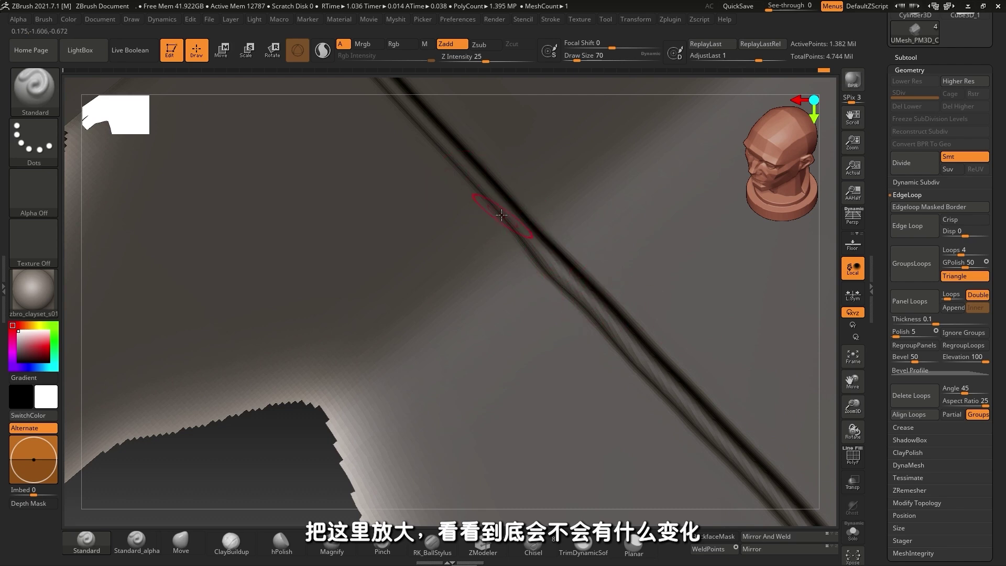
{"action": "left_click", "coordinate": [921, 264]}
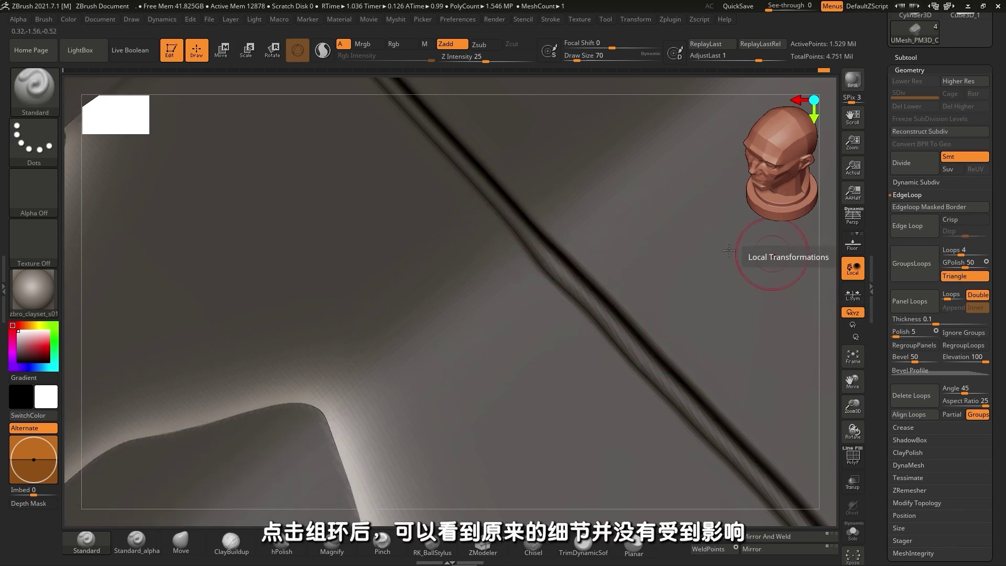
{"action": "right_click_drag", "start_coordinate": [730, 421], "coordinate": [326, 337]}
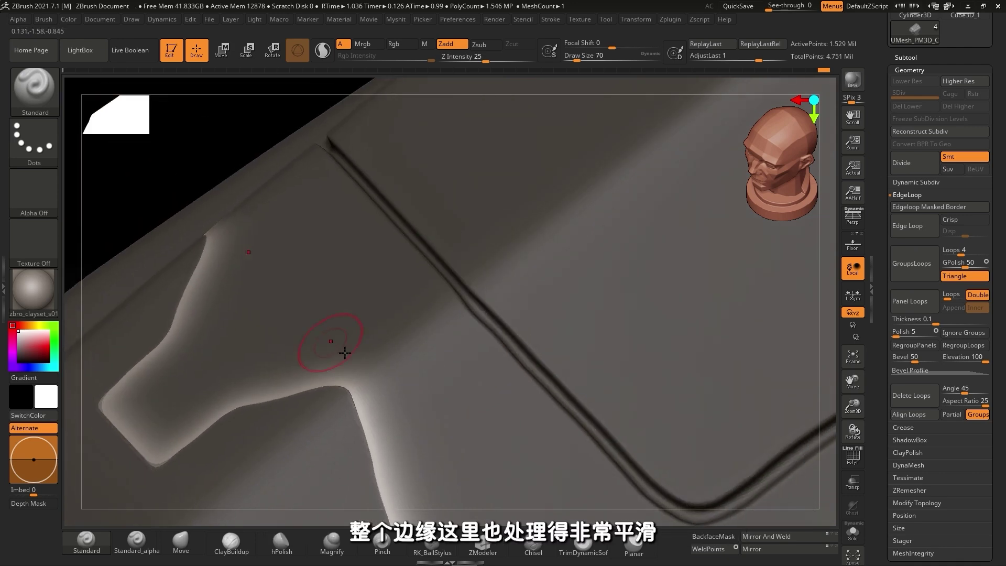
{"action": "right_click_drag", "start_coordinate": [530, 197], "coordinate": [575, 307]}
{"action": "key", "text": "shift+f"}
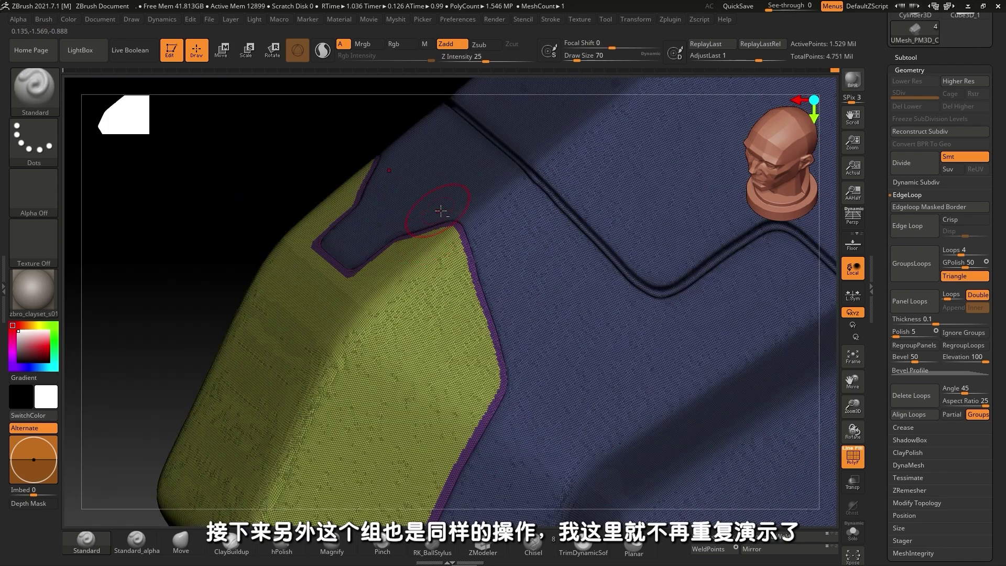
Add an Edgeloop Masked Border strip, isolate it, and apply GroupsLoops around it
{"action": "left_click", "coordinate": [913, 378]}
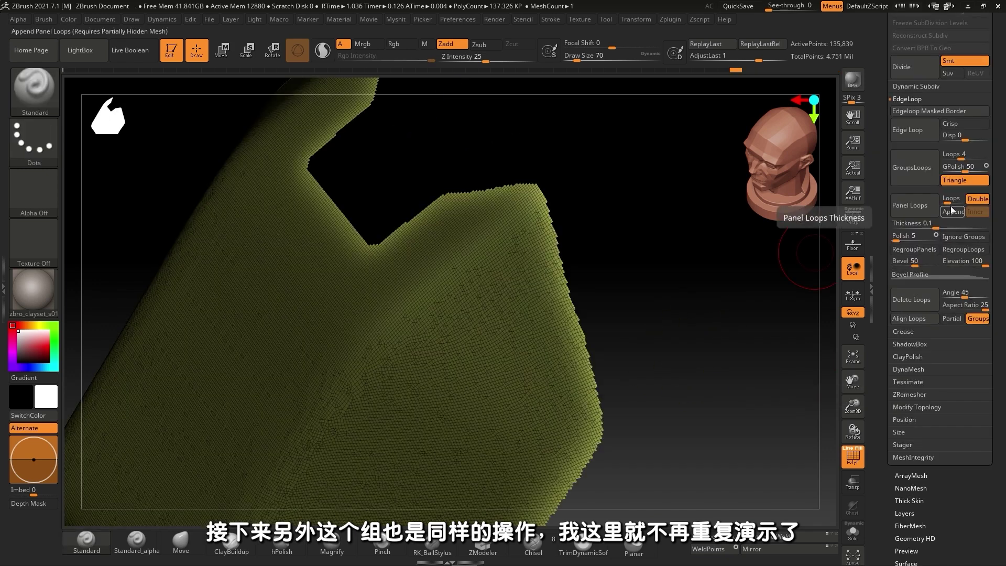
{"action": "left_click", "coordinate": [928, 217]}
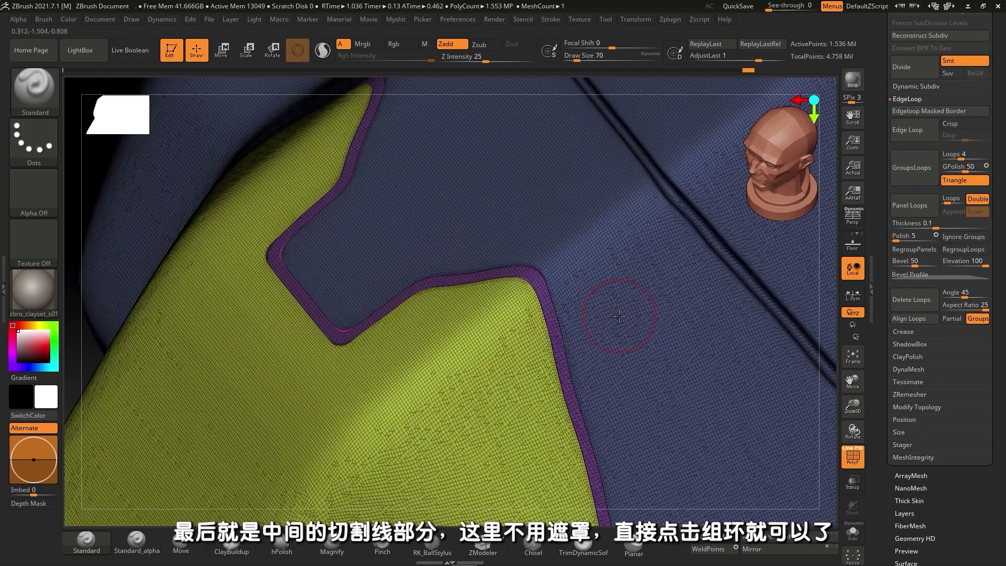
{"action": "left_click", "coordinate": [546, 305], "text": "ctrl+shift"}
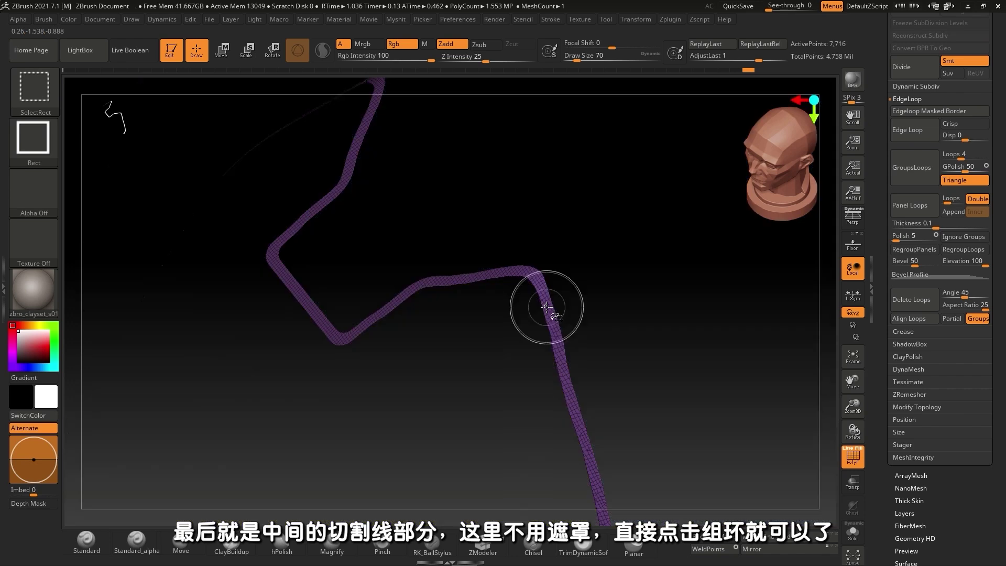
{"action": "left_click_drag", "start_coordinate": [640, 318], "coordinate": [586, 307]}
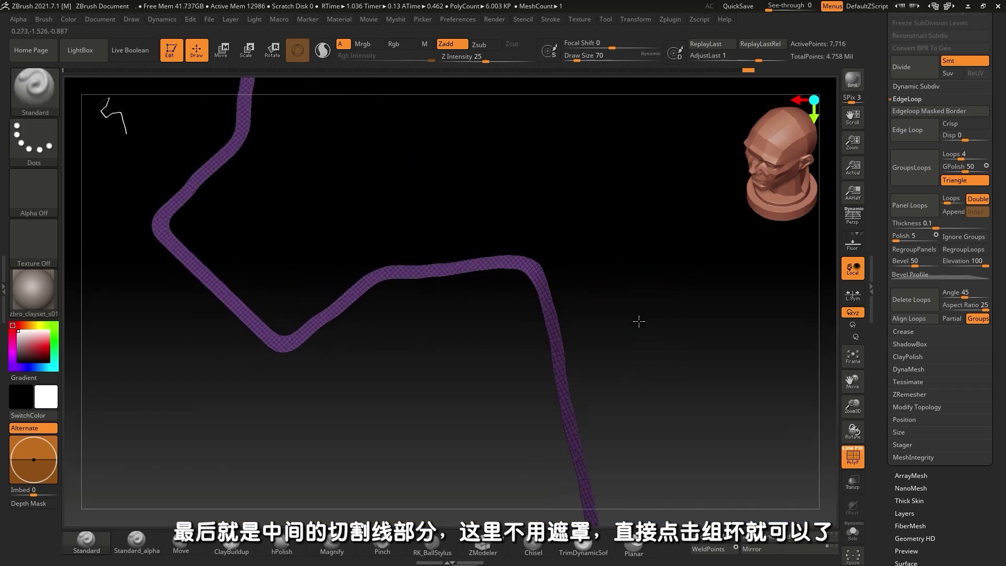
{"action": "left_click", "coordinate": [915, 168]}
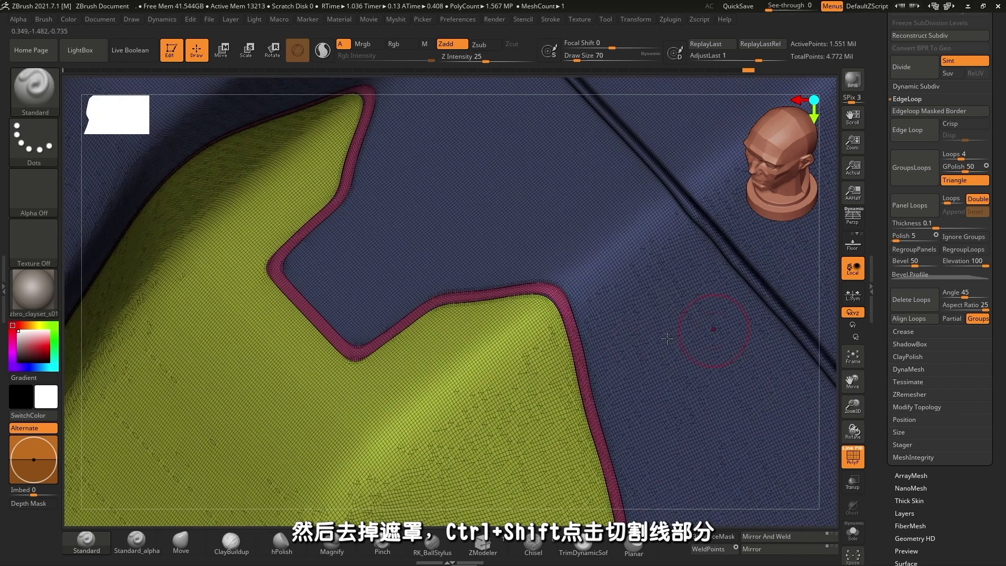
Mask everything except the pink cut-line strip and bring up Tool > Deformation
{"action": "right_click_drag", "start_coordinate": [651, 288], "coordinate": [500, 300]}
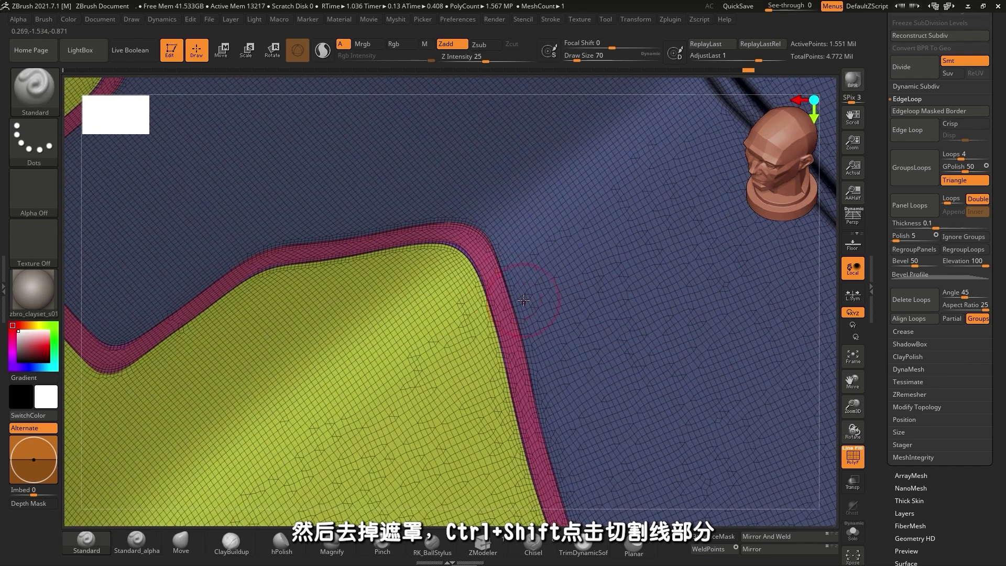
{"action": "left_click", "coordinate": [499, 299], "text": "ctrl+shift"}
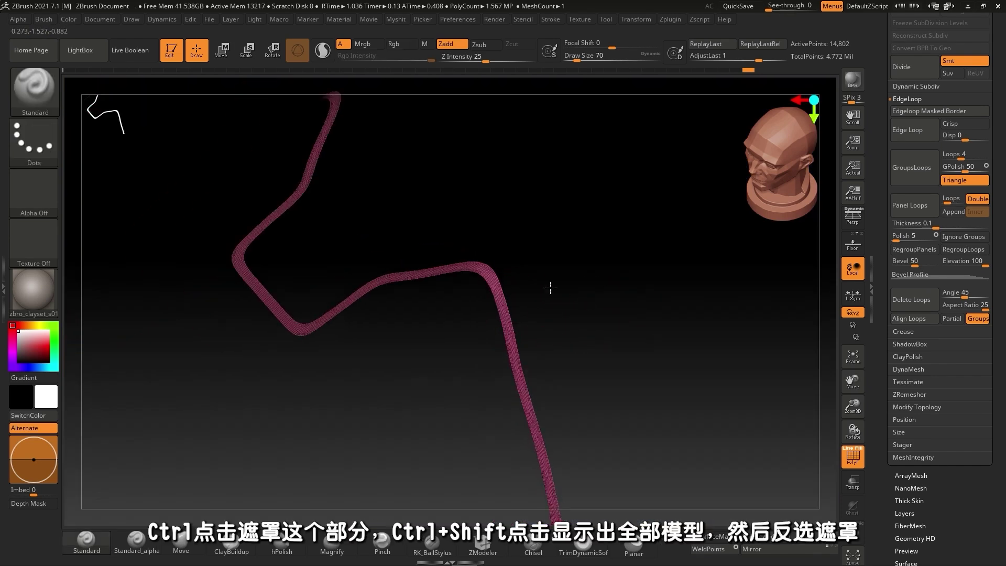
{"action": "left_click", "coordinate": [666, 322], "text": "ctrl"}
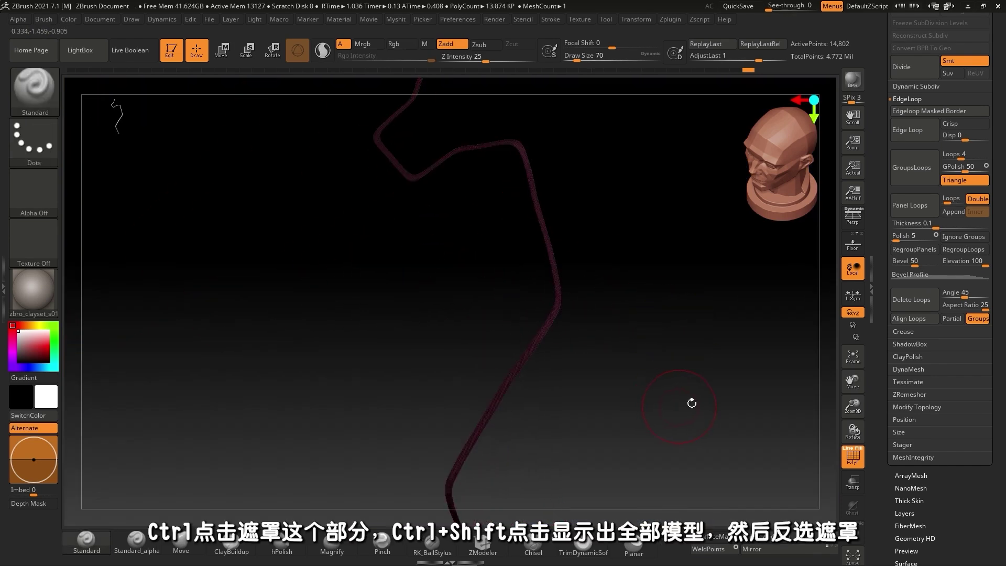
{"action": "left_click", "coordinate": [708, 340], "text": "ctrl+shift"}
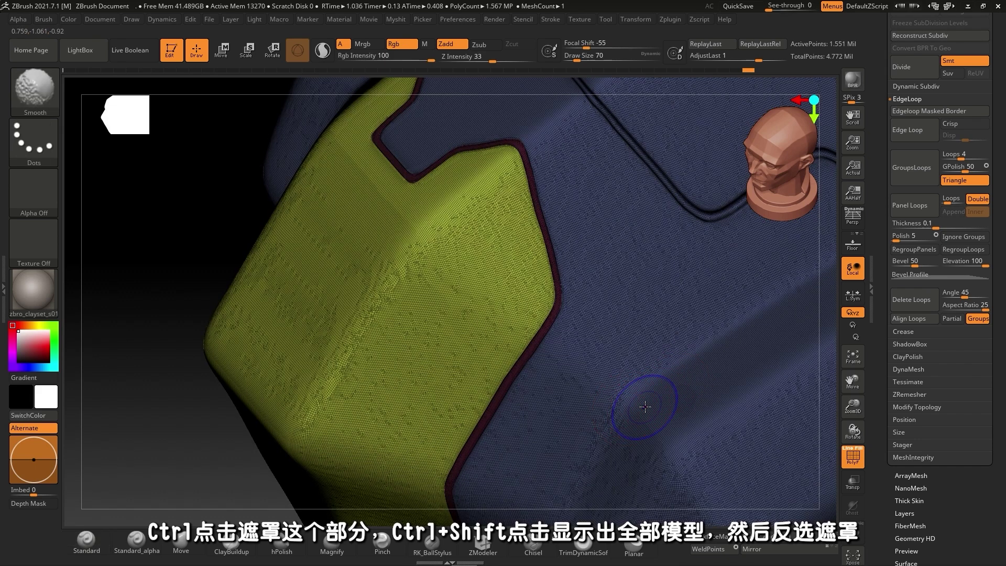
{"action": "key", "text": "shift+f"}
{"action": "left_click", "coordinate": [186, 262], "text": "ctrl"}
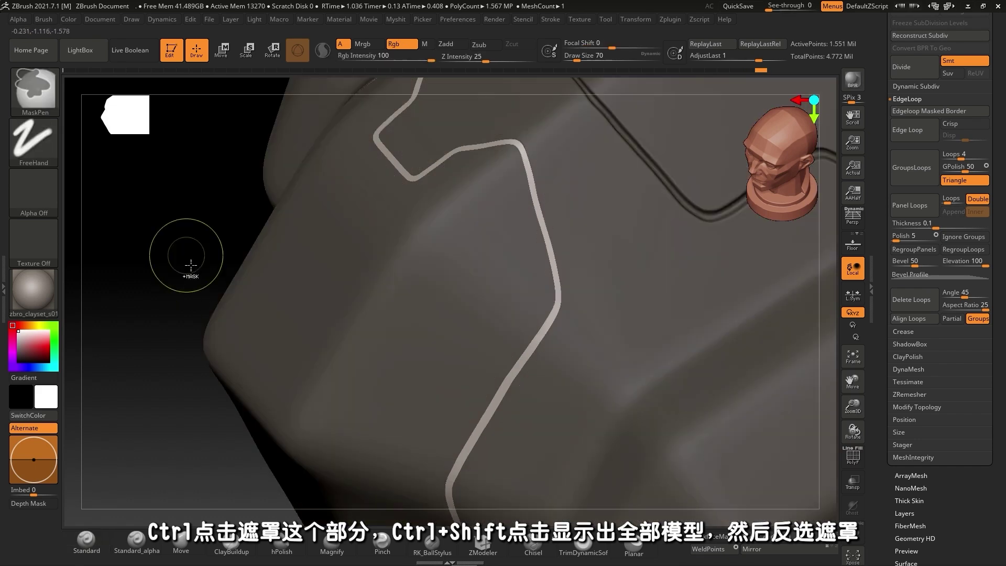
{"action": "left_click", "coordinate": [924, 414]}
{"action": "left_click", "coordinate": [918, 373]}
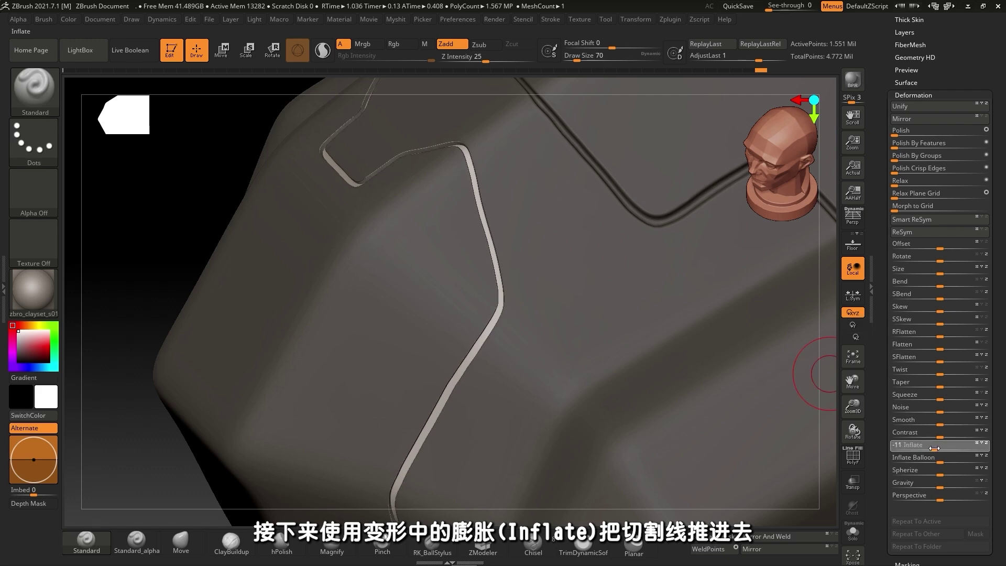
Sink the cut-line strip with Inflate about -10, blur the mask, then polish the groove smooth
{"action": "left_click_drag", "start_coordinate": [935, 449], "coordinate": [934, 448]}
{"action": "right_click_drag", "start_coordinate": [550, 332], "coordinate": [354, 298]}
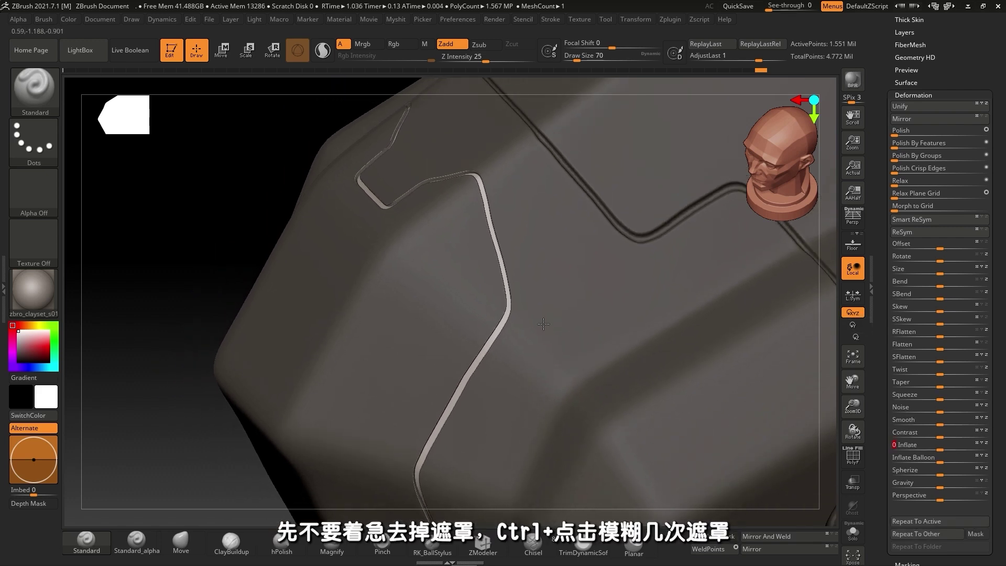
{"action": "left_click", "coordinate": [539, 254], "text": "ctrl"}
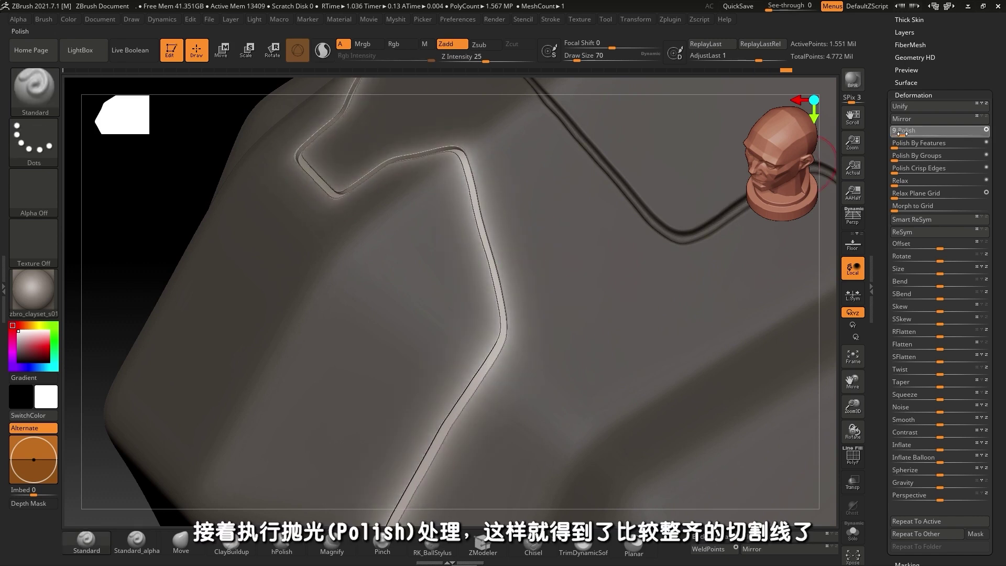
{"action": "left_click_drag", "start_coordinate": [902, 134], "coordinate": [902, 134]}
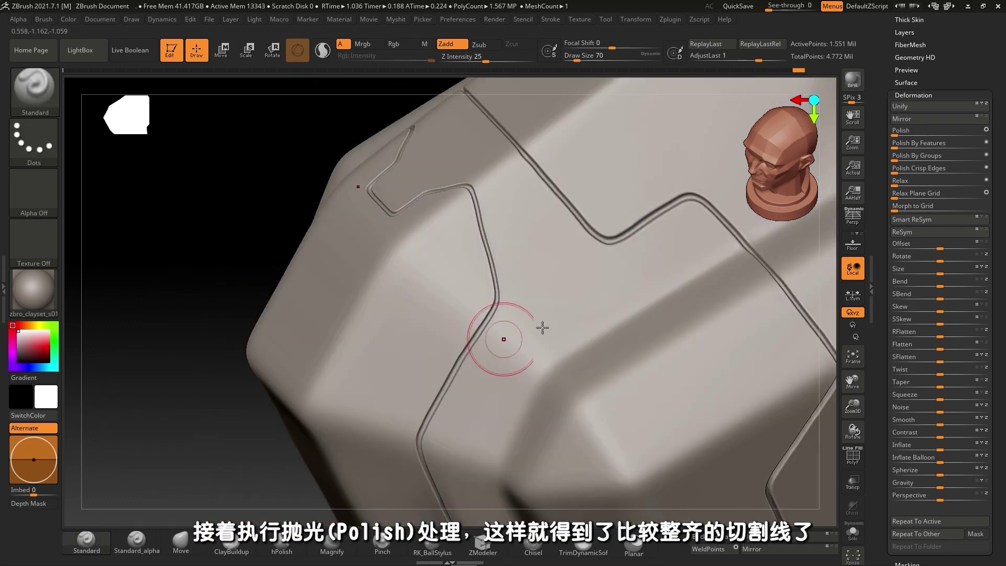
{"action": "mouse_move", "coordinate": [506, 341]}
{"action": "right_mouse_down"}
{"action": "mouse_move", "coordinate": [516, 226]}
{"action": "mouse_move", "coordinate": [483, 202]}
{"action": "mouse_move", "coordinate": [458, 229]}
{"action": "mouse_move", "coordinate": [449, 204]}
{"action": "mouse_move", "coordinate": [467, 185]}
{"action": "right_mouse_up"}
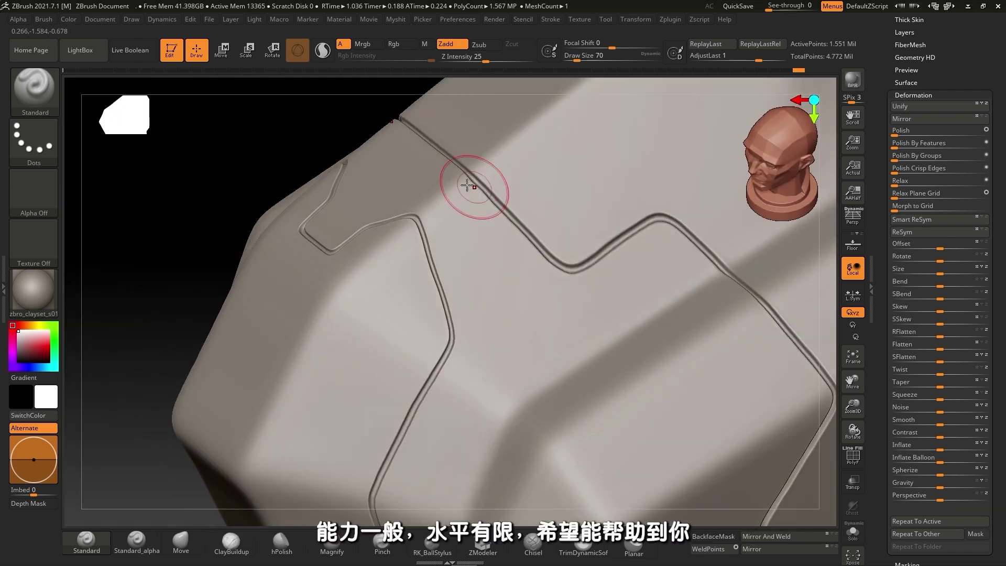
{"action": "mouse_move", "coordinate": [482, 292]}
{"action": "right_mouse_down"}
{"action": "mouse_move", "coordinate": [474, 281]}
{"action": "mouse_move", "coordinate": [533, 258]}
{"action": "mouse_move", "coordinate": [391, 276]}
{"action": "right_mouse_up"}
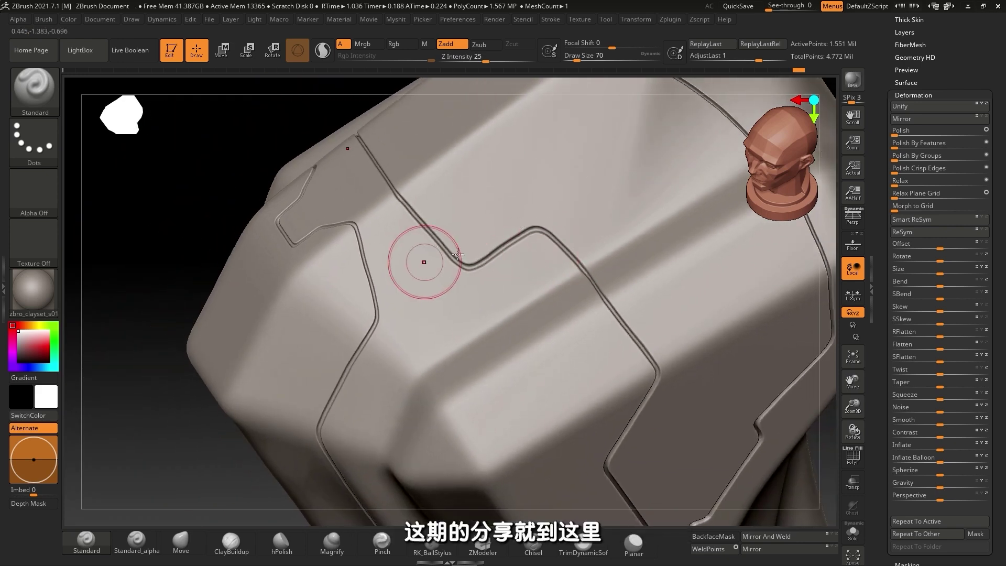